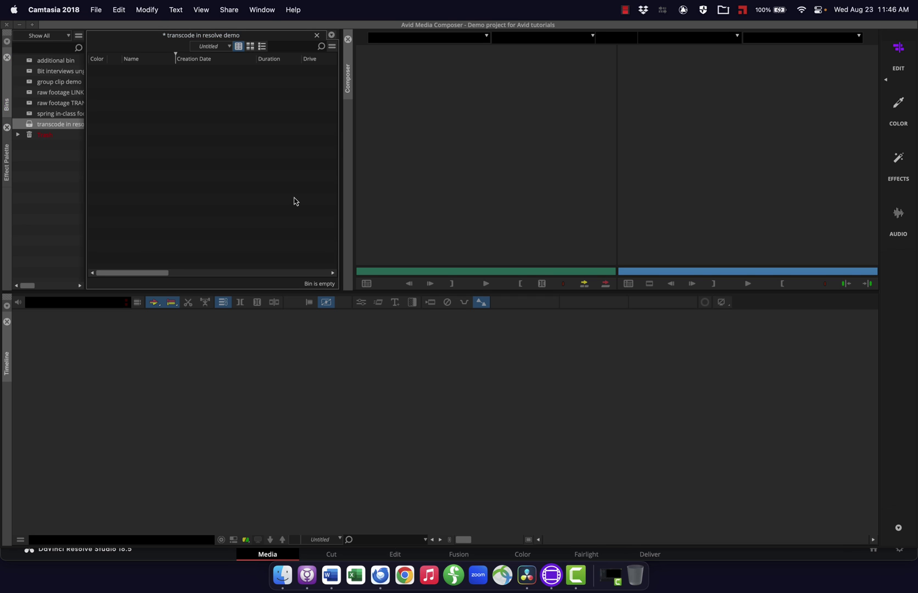
Step: Switch to DaVinci Resolve and bring the Finder window showing the 20230809 SMU 01 folder in front of it
{"action": "key", "text": "super+Tab"}
{"action": "key", "text": "super+Tab"}
{"action": "key", "text": "super+Tab"}
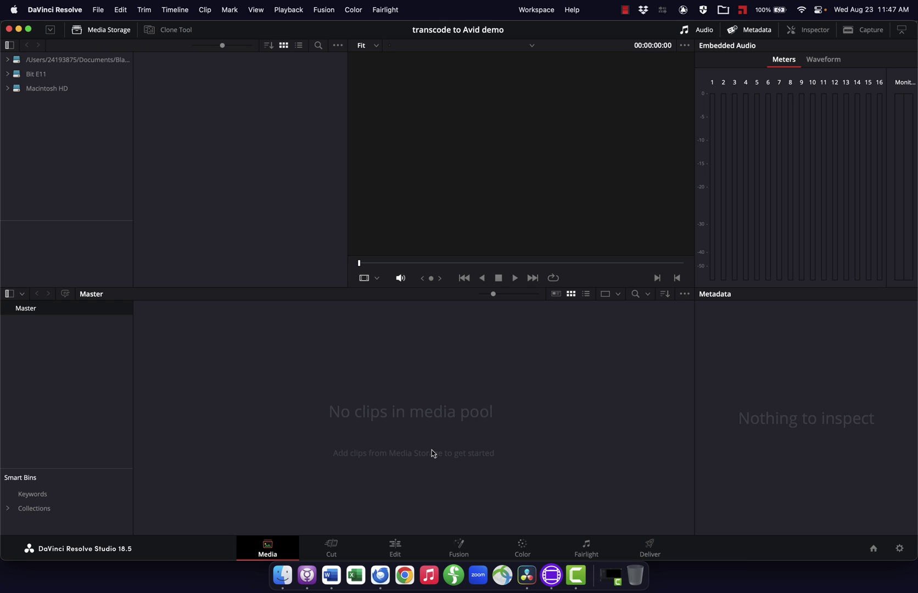
{"action": "key", "text": "super+Tab"}
{"action": "key", "text": "super+Tab"}
{"action": "key", "text": "super+Tab"}
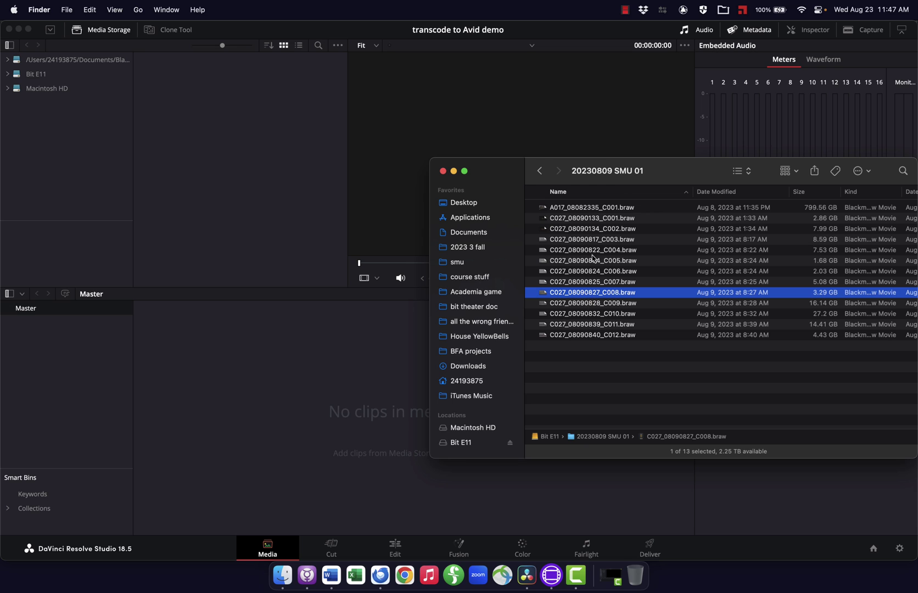
Step: Import clips C027_08090817_C003.braw through C027_08090827_C008.braw into the media pool and change the project frame rate to match them
{"action": "left_click", "coordinate": [585, 233]}
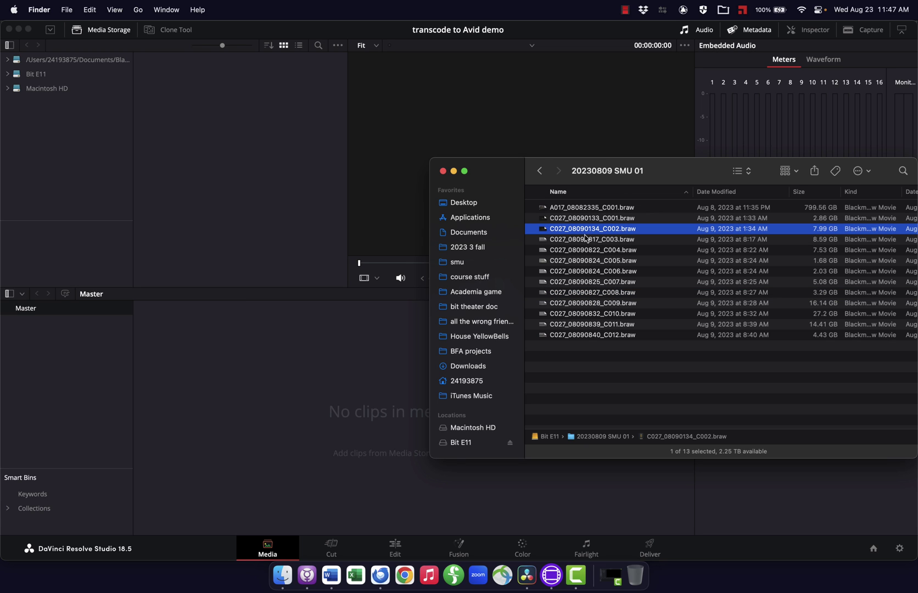
{"action": "left_click", "coordinate": [585, 237]}
{"action": "key", "text": "shift+Down"}
{"action": "key", "text": "shift+Down"}
{"action": "key", "text": "shift+Down"}
{"action": "key", "text": "shift+Down"}
{"action": "key", "text": "shift+Down"}
{"action": "left_click_drag", "start_coordinate": [584, 256], "coordinate": [305, 388]}
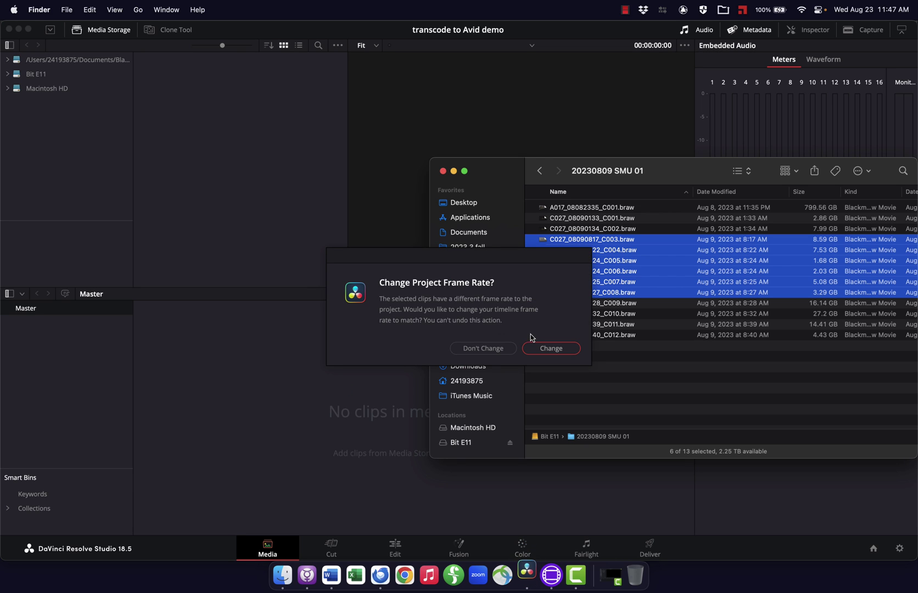
{"action": "left_click", "coordinate": [551, 350]}
{"action": "left_click", "coordinate": [551, 349]}
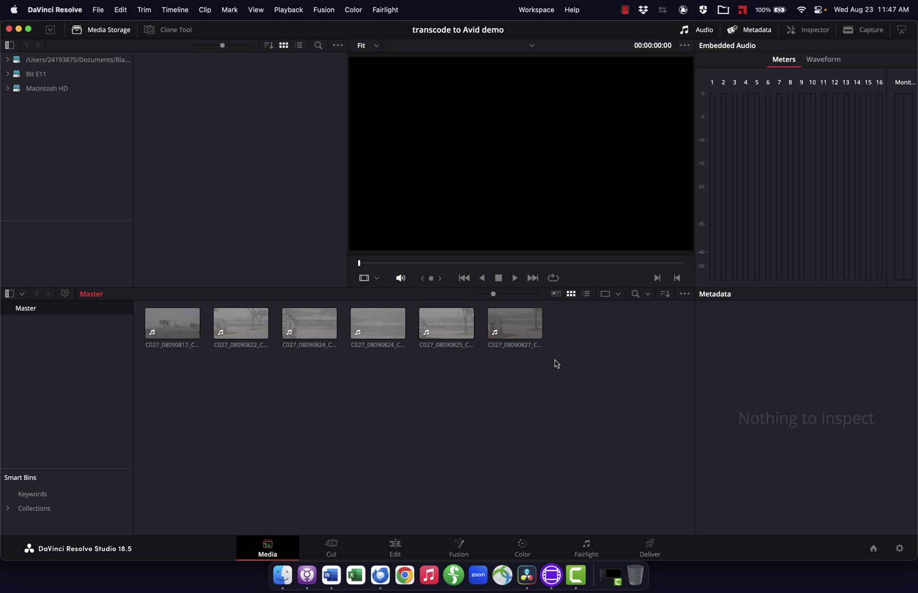
Step: Create a new timeline named "sample clips" from all six imported clips
{"action": "key", "text": "super+a"}
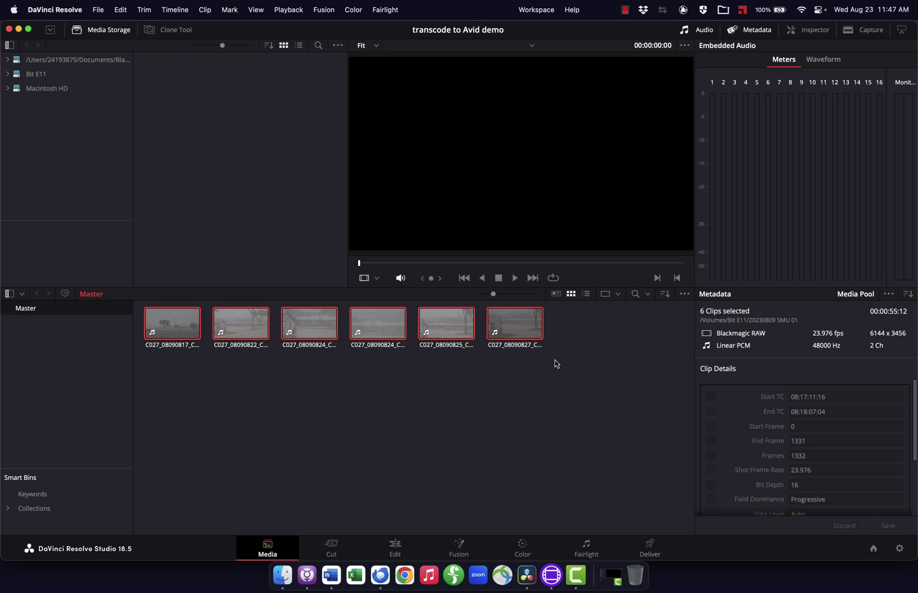
{"action": "right_click", "coordinate": [511, 332]}
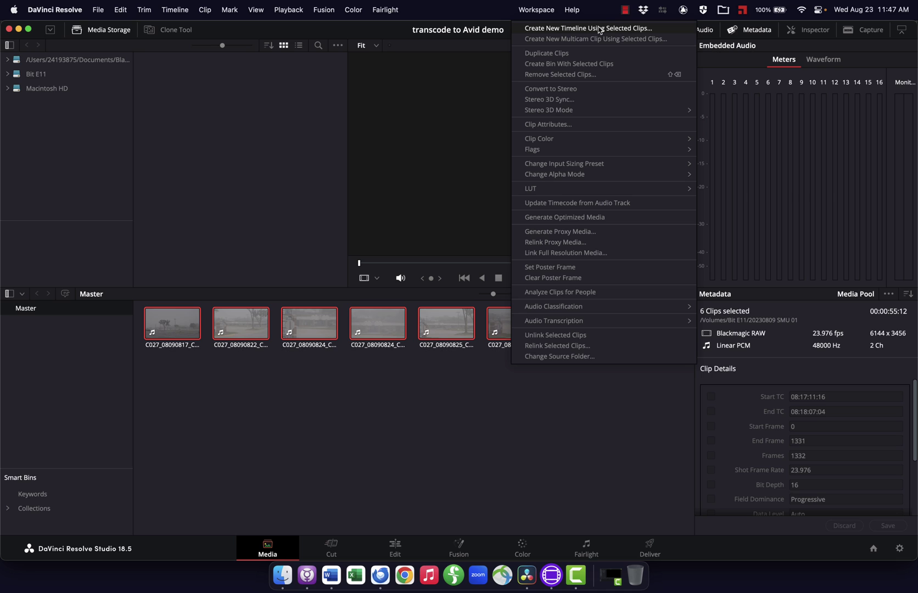
{"action": "left_click", "coordinate": [599, 30]}
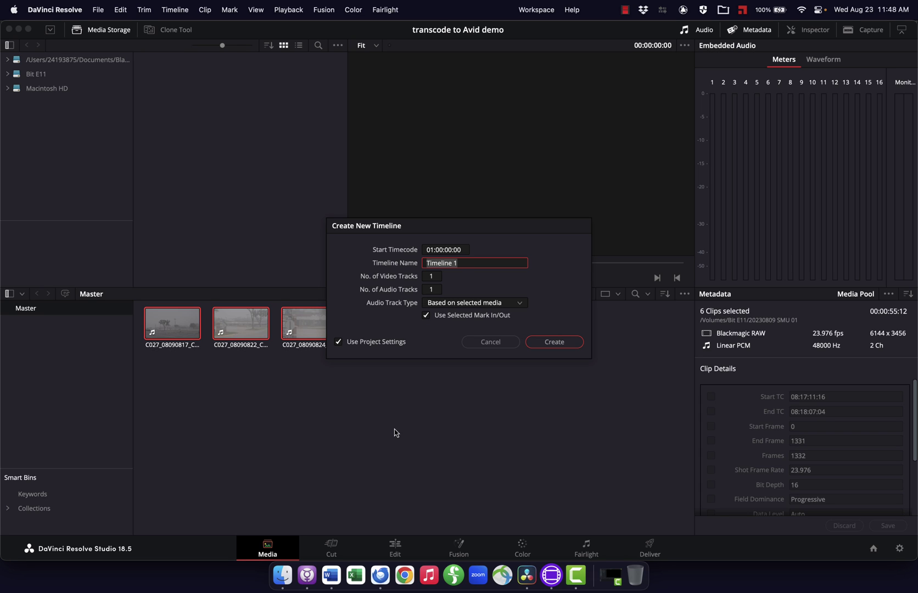
{"action": "type", "text": "sample clips"}
{"action": "key", "text": "Return"}
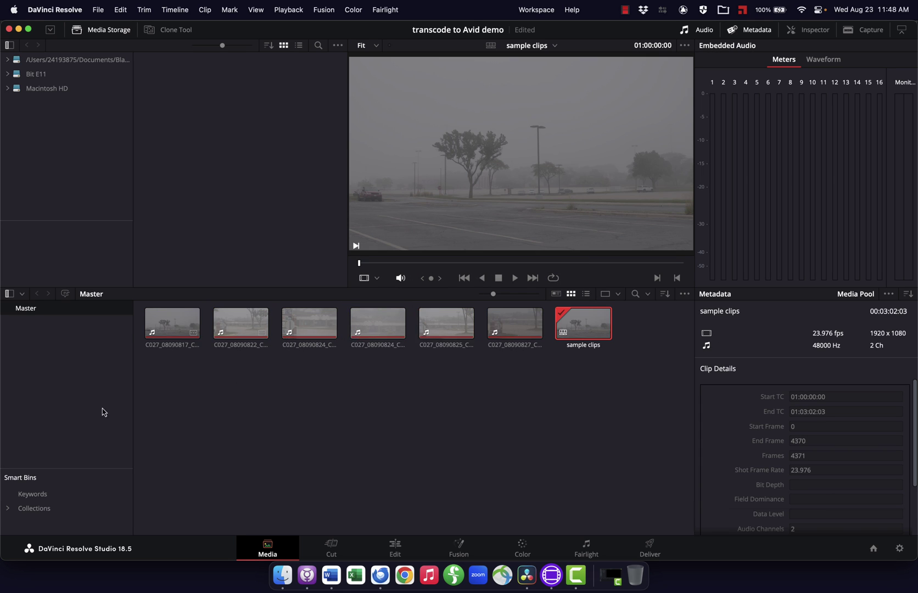
Step: Create a bin under Master, move all clips and the timeline into it, and name it "sample clips"
{"action": "right_click", "coordinate": [46, 340]}
{"action": "left_click", "coordinate": [60, 347]}
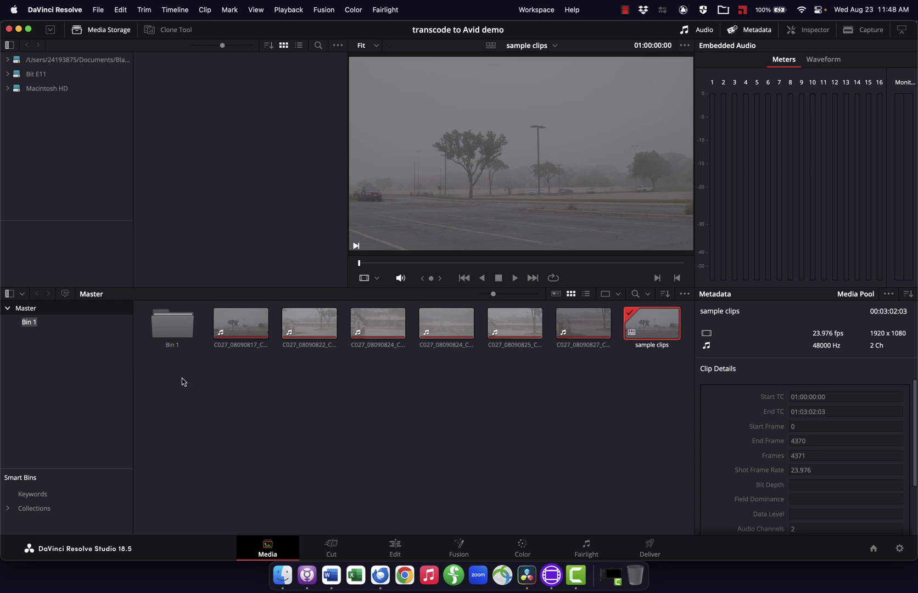
{"action": "left_click_drag", "start_coordinate": [226, 362], "coordinate": [170, 350]}
{"action": "double_click", "coordinate": [169, 350]}
{"action": "double_click", "coordinate": [28, 323]}
{"action": "type", "text": "sample clips"}
{"action": "key", "text": "Return"}
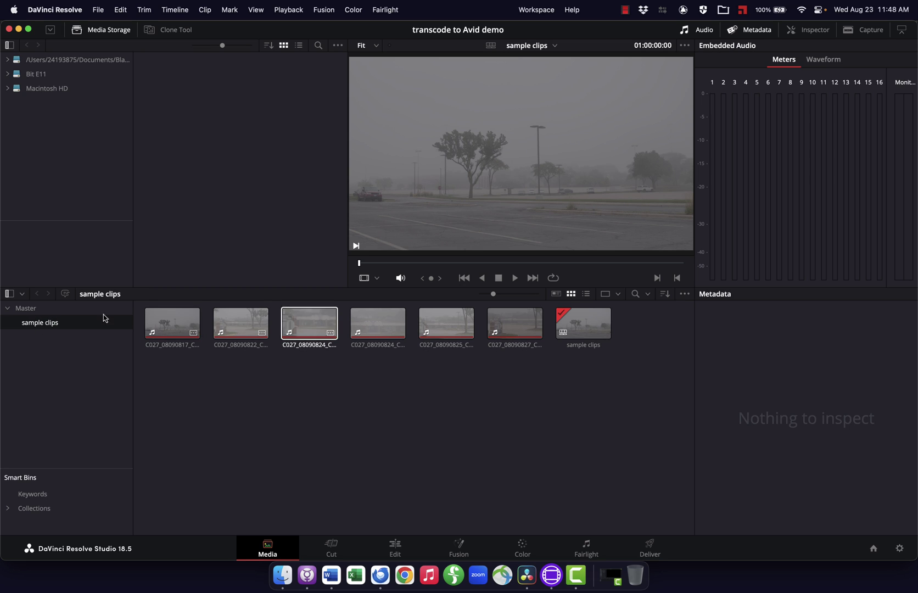
Step: Open the sample clips timeline and bring it up on the Color page
{"action": "left_click", "coordinate": [584, 328]}
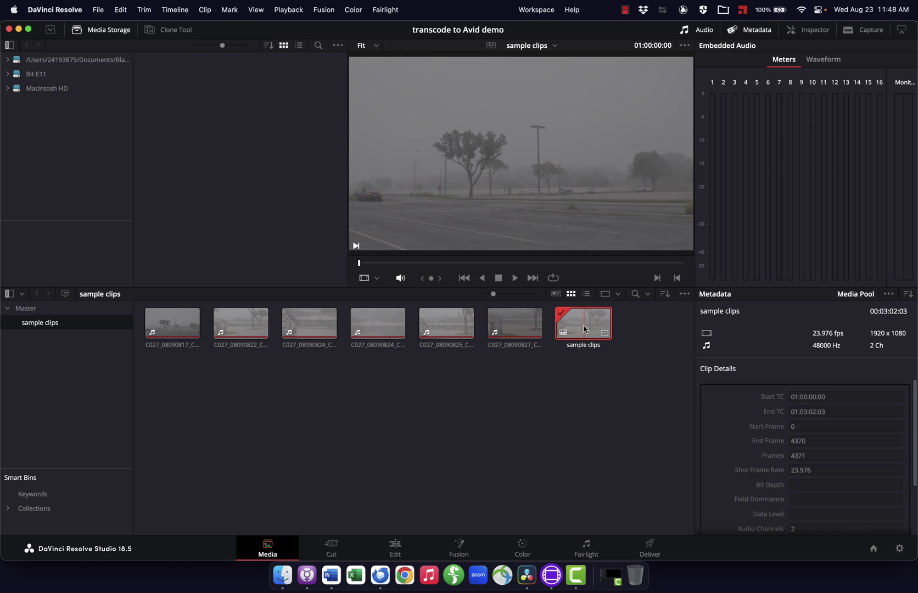
{"action": "double_click", "coordinate": [584, 329]}
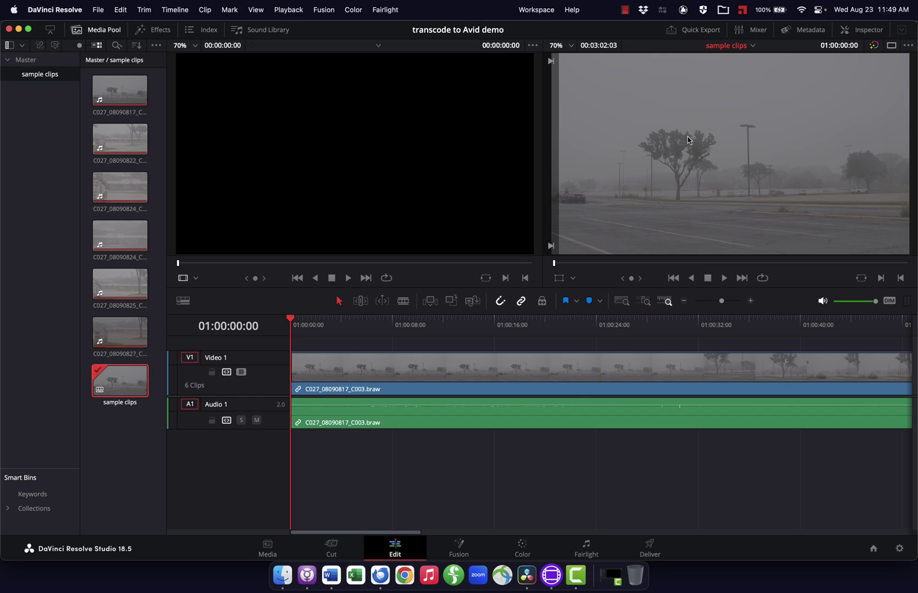
{"action": "left_click", "coordinate": [516, 553]}
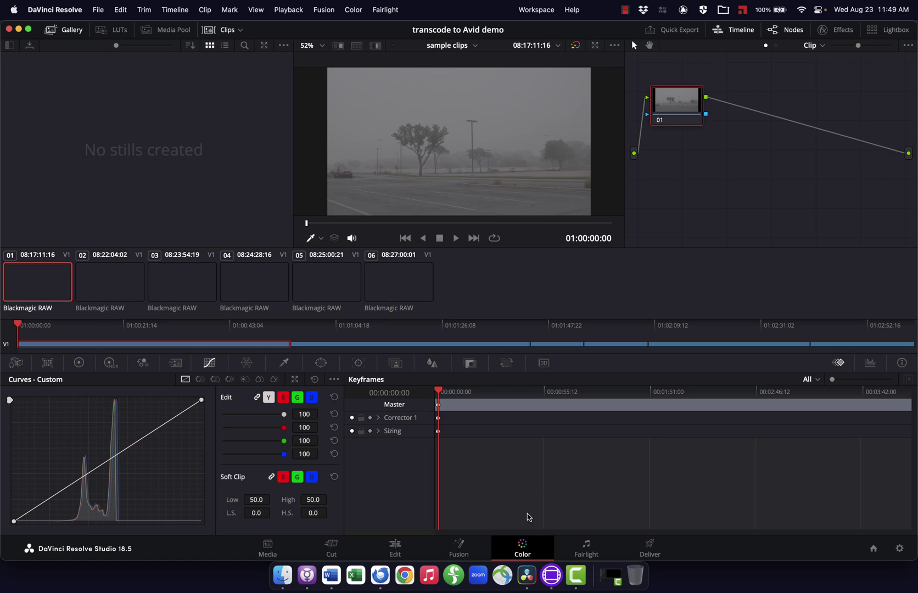
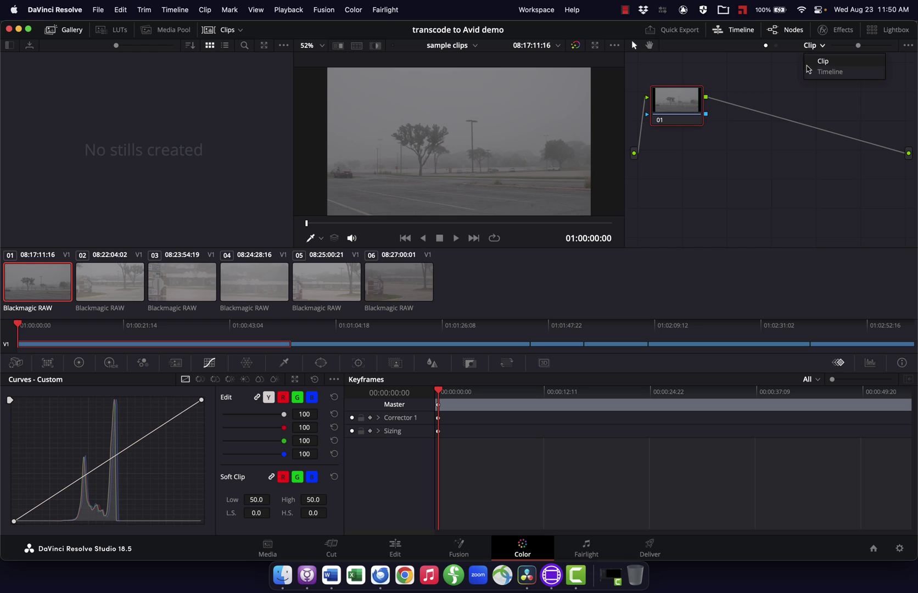
Step: Add a node at the timeline level and apply the Blackmagic Gen 5 Film to Extended Video LUT to it
{"action": "left_click", "coordinate": [815, 72]}
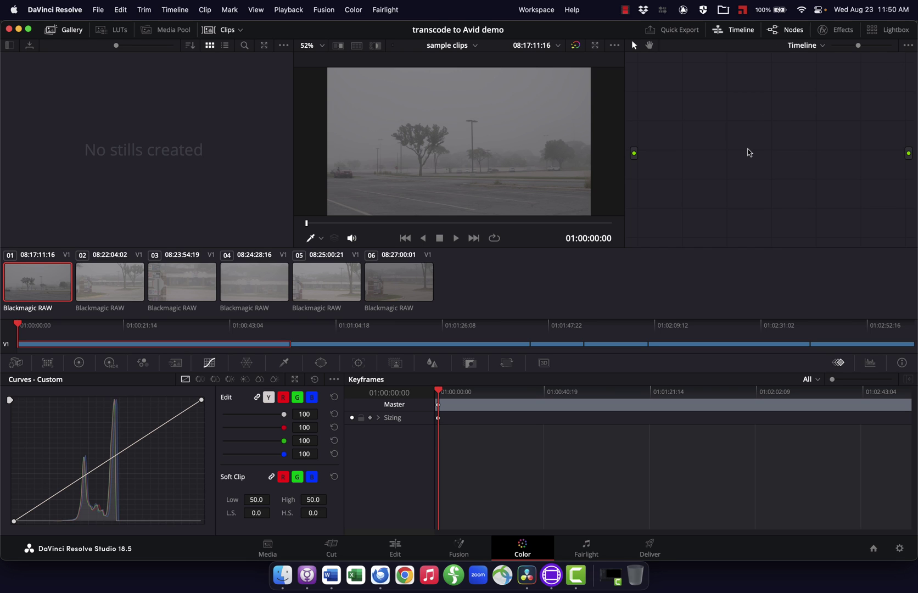
{"action": "key", "text": "alt+s"}
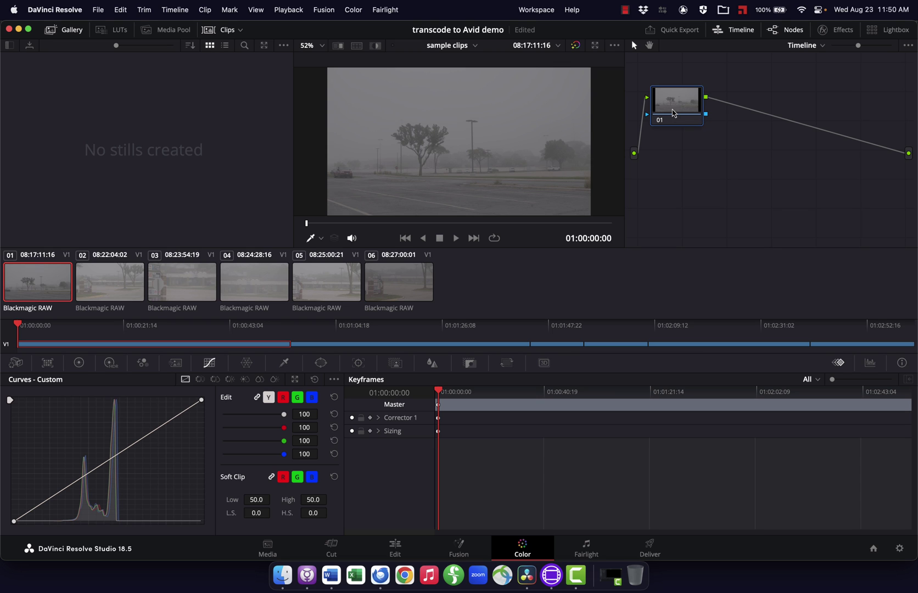
{"action": "right_click", "coordinate": [673, 113]}
{"action": "mouse_move", "coordinate": [721, 214]}
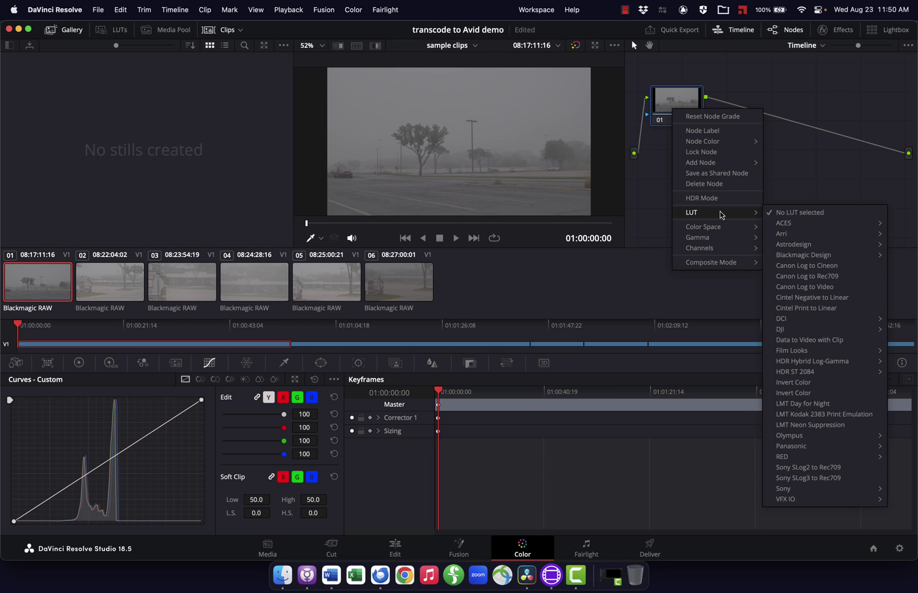
{"action": "mouse_move", "coordinate": [822, 258]}
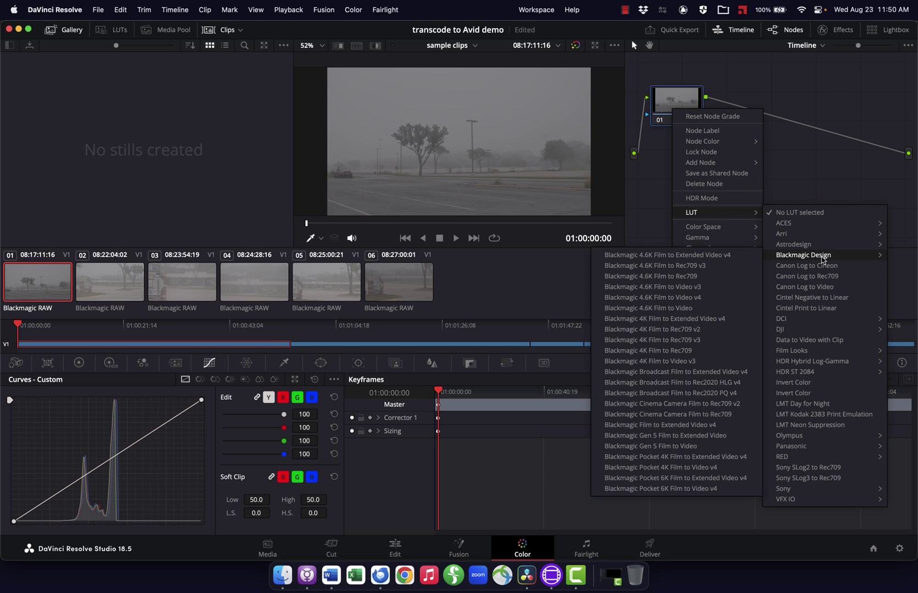
{"action": "left_click", "coordinate": [672, 437]}
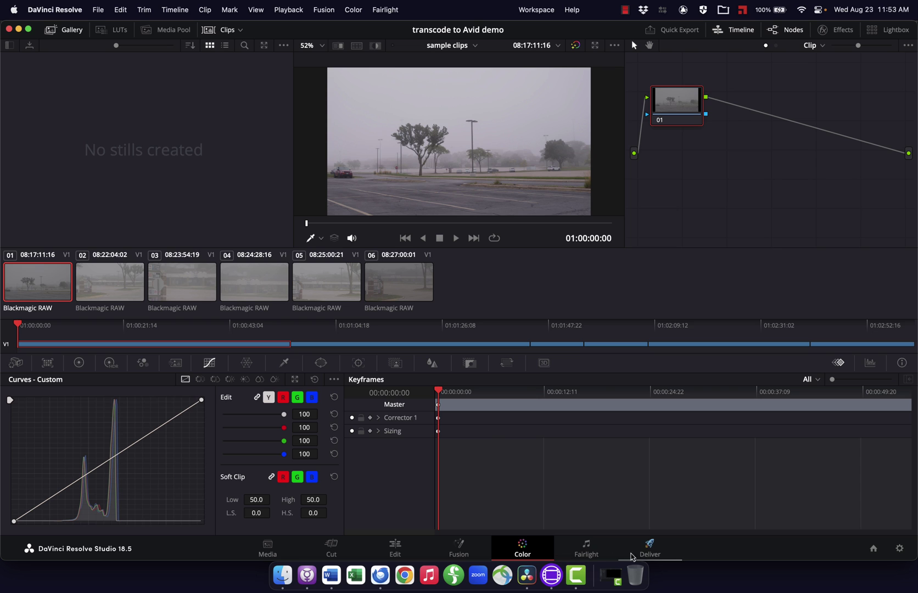
Step: On the Deliver page, set the render to individual clips with filenames that use the source name
{"action": "left_click", "coordinate": [650, 549]}
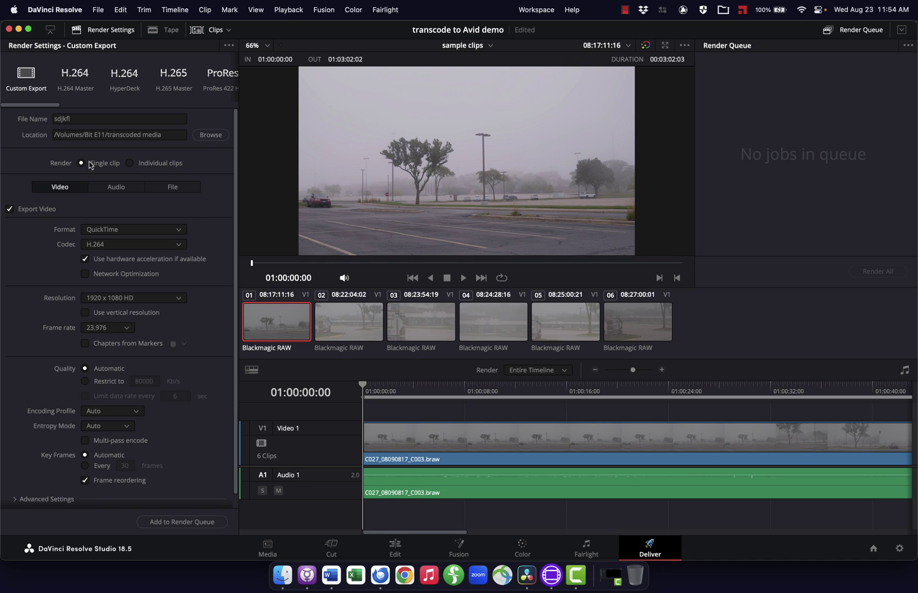
{"action": "left_click", "coordinate": [130, 164]}
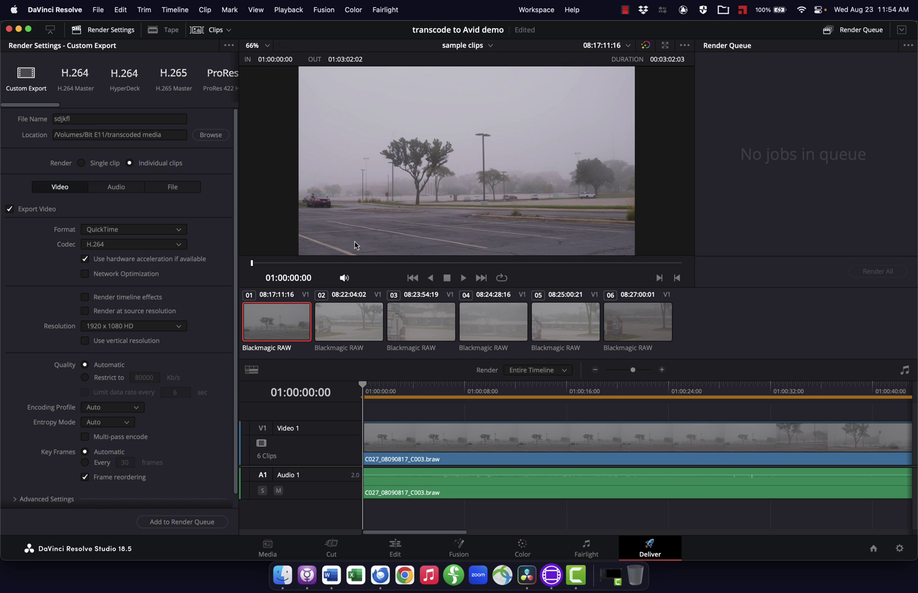
{"action": "left_click", "coordinate": [174, 189]}
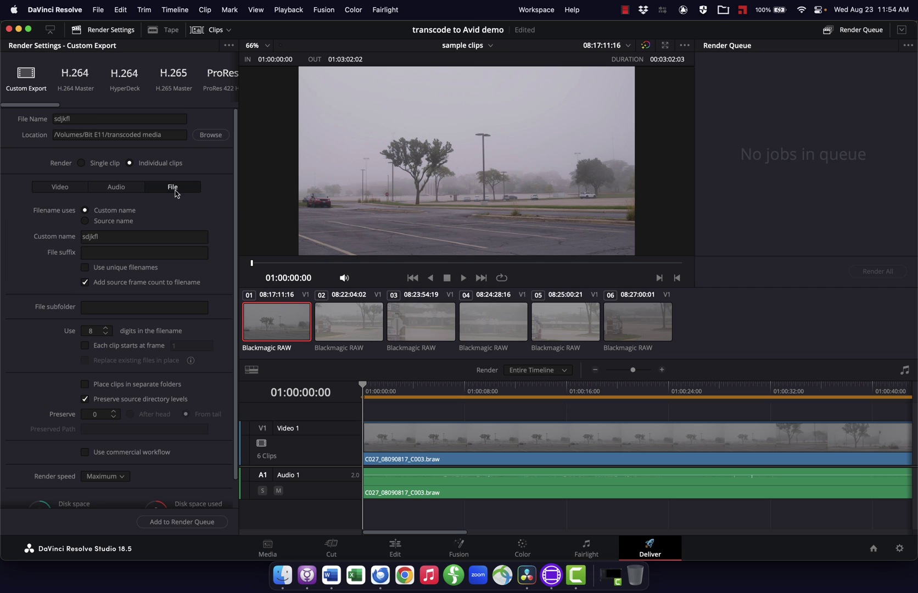
{"action": "left_click", "coordinate": [84, 222]}
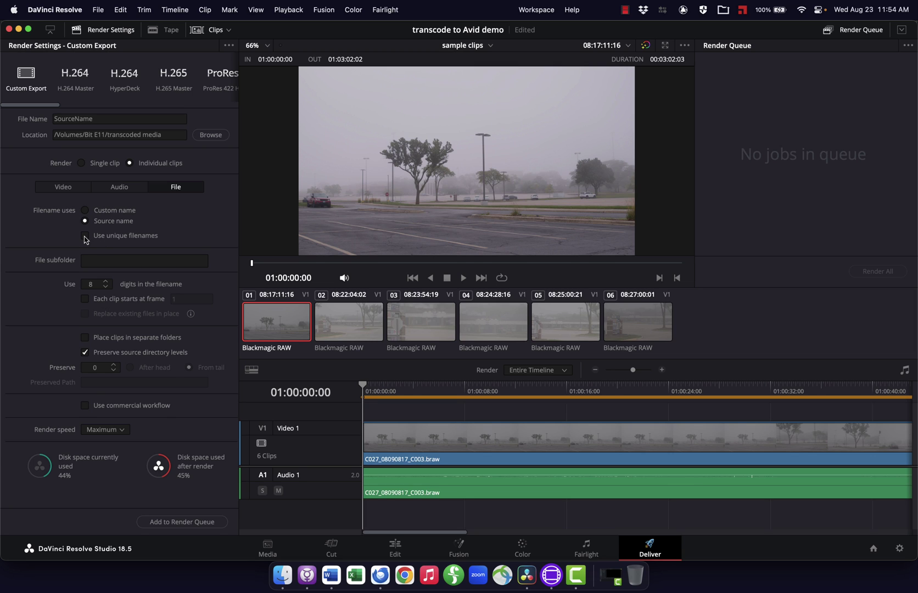
{"action": "left_click", "coordinate": [85, 237]}
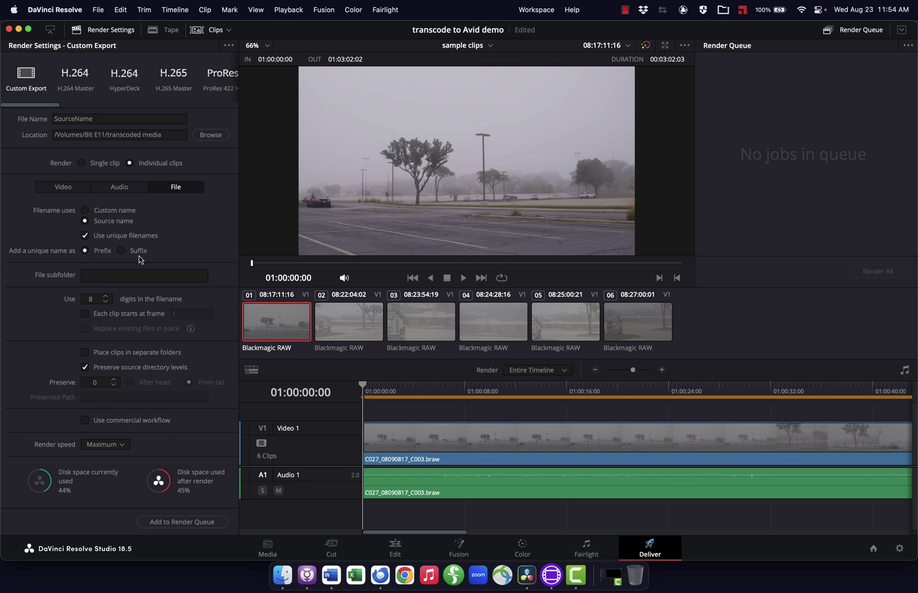
{"action": "left_click", "coordinate": [121, 251]}
{"action": "left_click", "coordinate": [85, 236]}
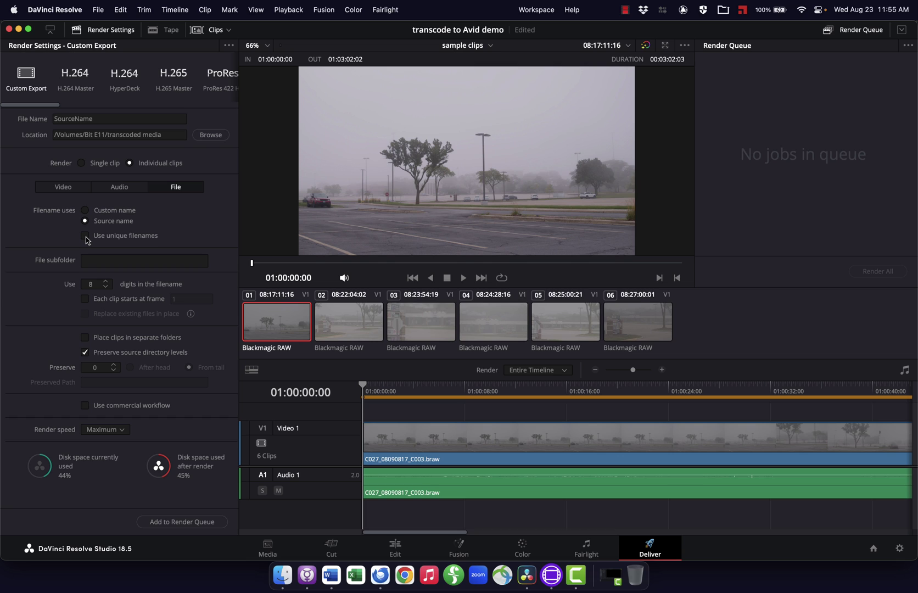
Step: Set the audio export to a bit depth of 24 with channels Same as source
{"action": "left_click", "coordinate": [112, 189]}
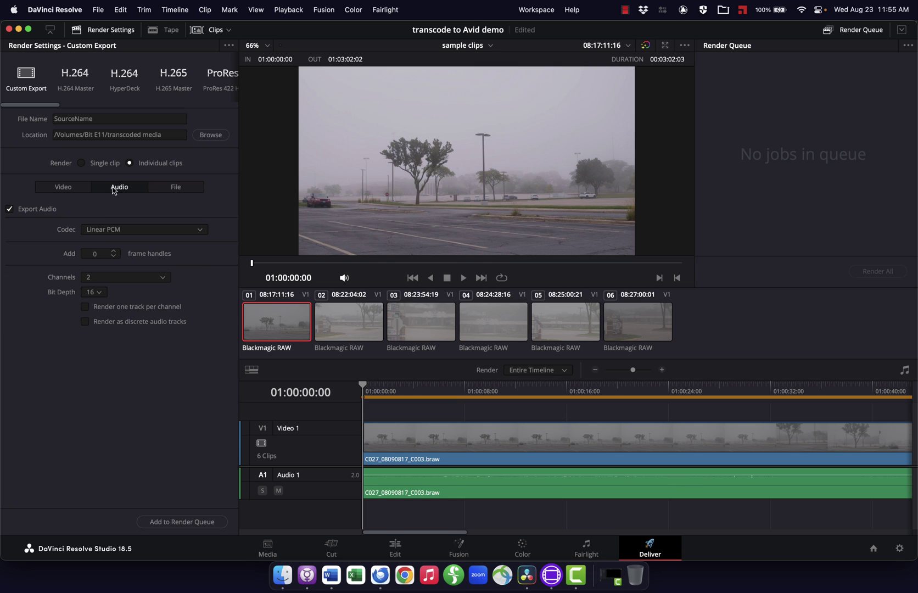
{"action": "left_click", "coordinate": [102, 292]}
{"action": "left_click", "coordinate": [88, 320]}
{"action": "left_click", "coordinate": [141, 278]}
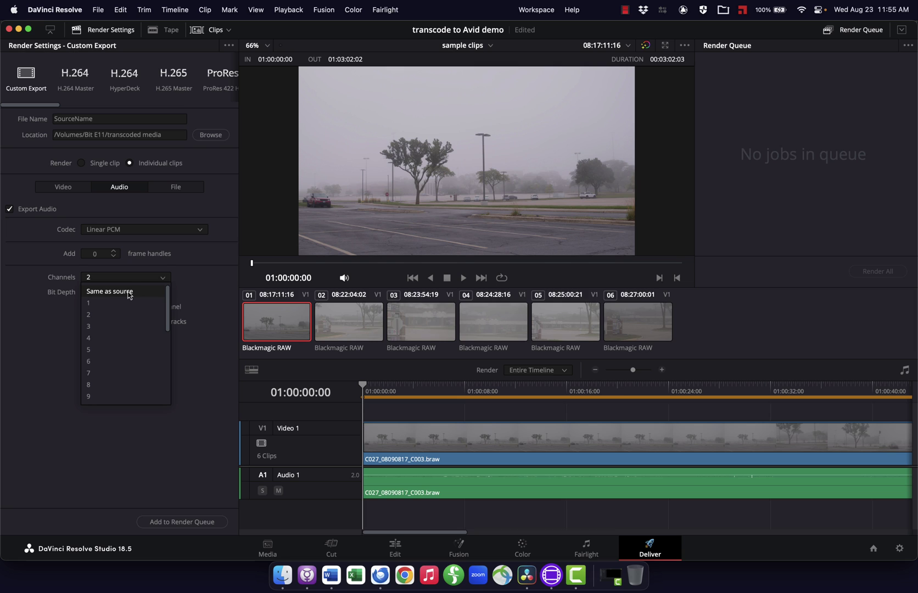
{"action": "left_click", "coordinate": [129, 291]}
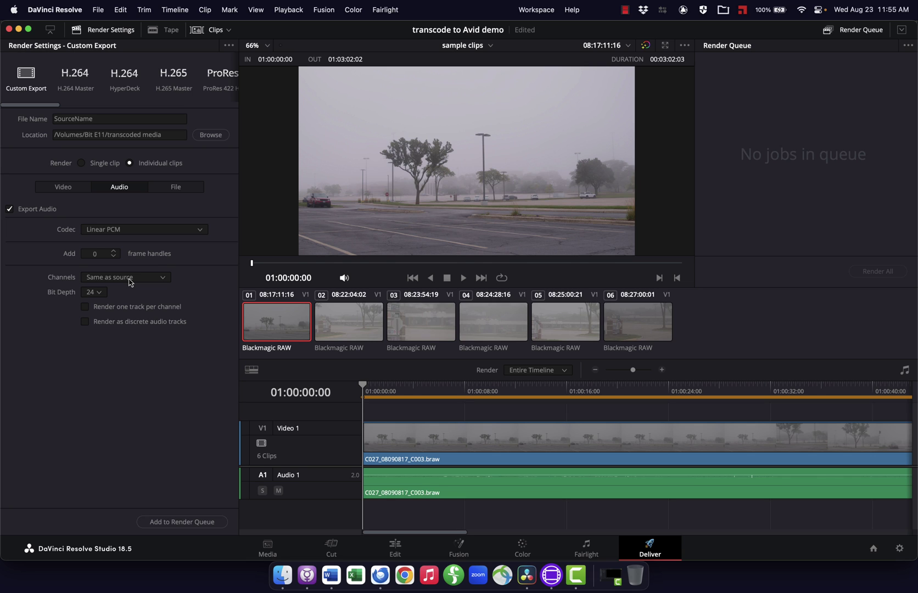
{"action": "left_click", "coordinate": [128, 282]}
{"action": "left_click", "coordinate": [121, 303]}
{"action": "left_click", "coordinate": [120, 279]}
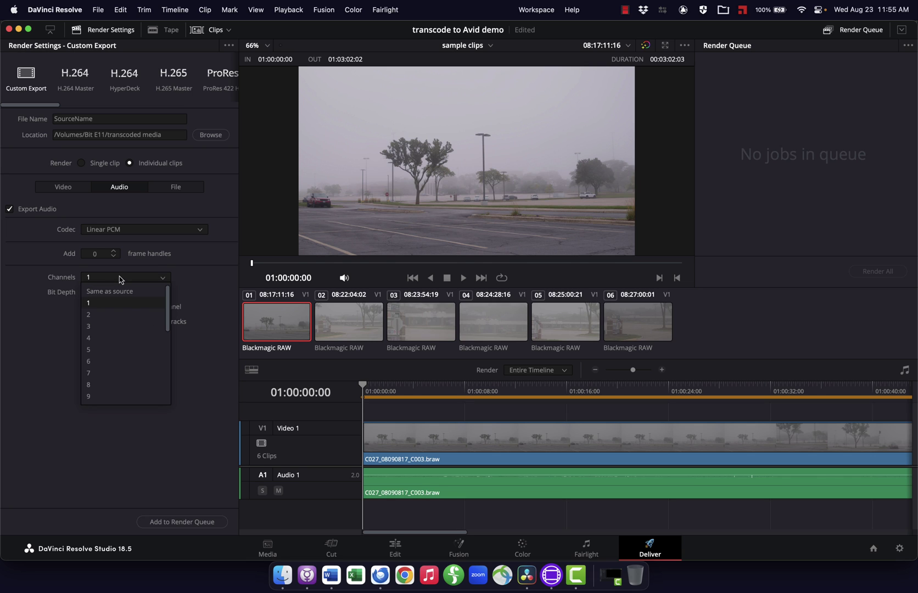
{"action": "left_click", "coordinate": [116, 292]}
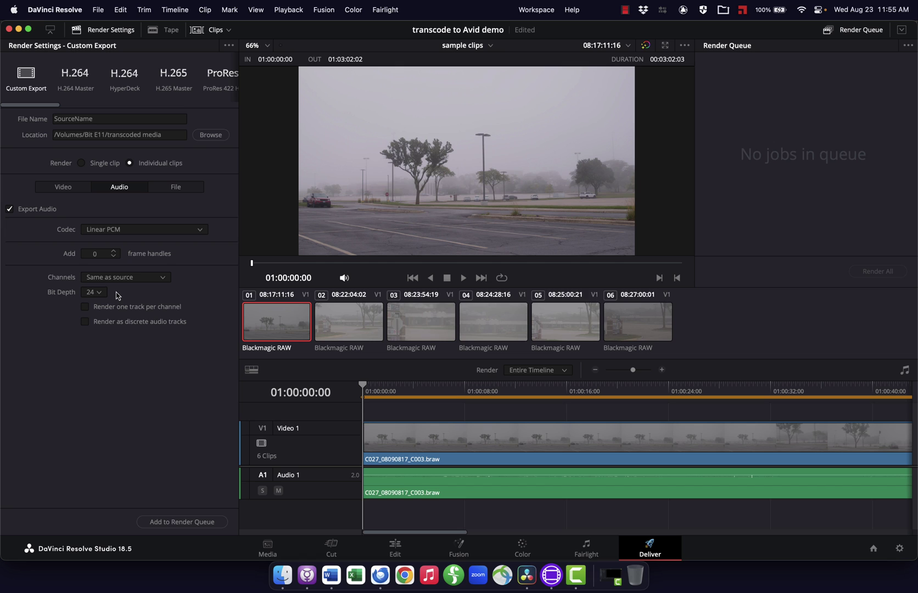
Step: Set the video export format to MXF OP-Atom with the DNxHD codec
{"action": "left_click", "coordinate": [62, 188]}
{"action": "left_click", "coordinate": [107, 231]}
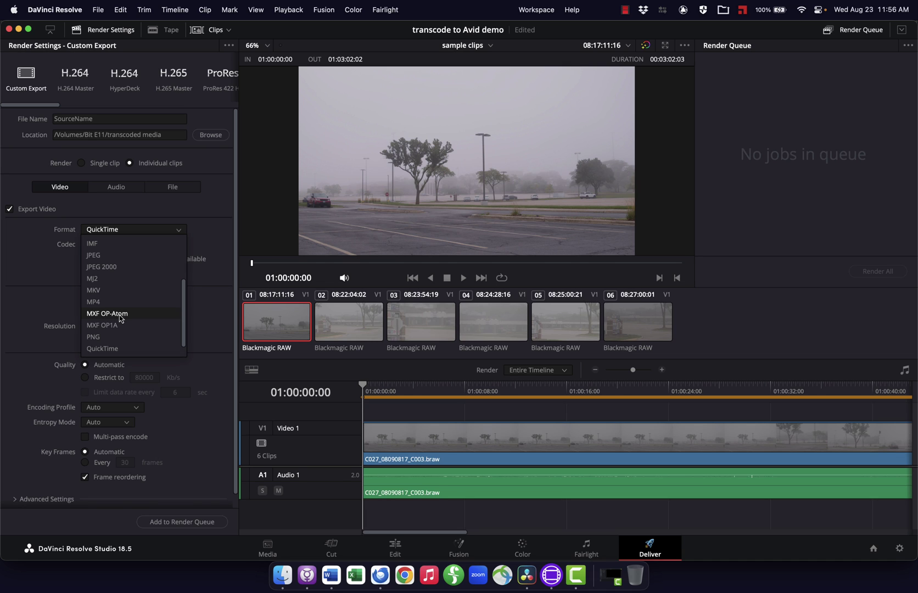
{"action": "left_click", "coordinate": [120, 317]}
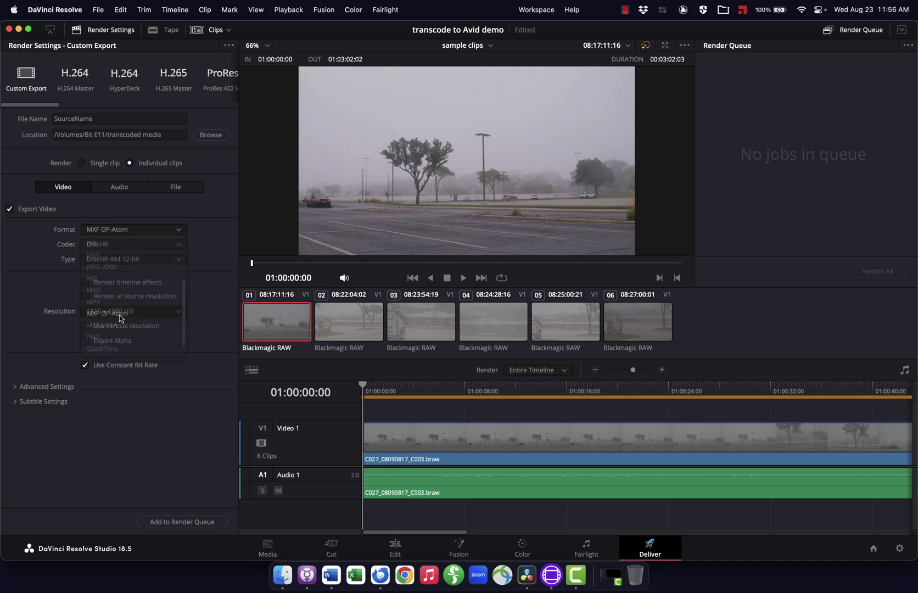
{"action": "left_click", "coordinate": [111, 249]}
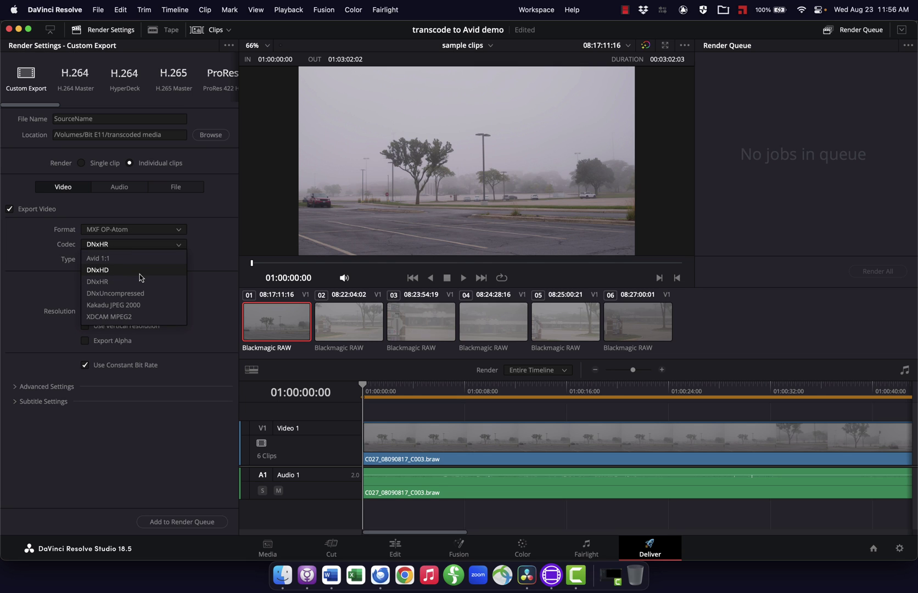
{"action": "left_click", "coordinate": [101, 275]}
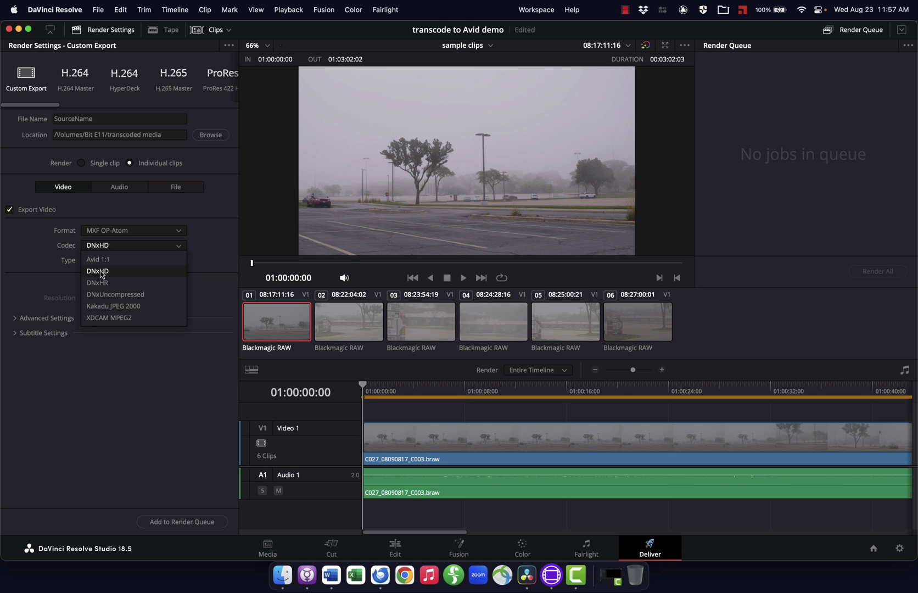
Step: Set the DNxHD type to 1080p 36 8-bit and the render location to the transcoded media folder on Bit E11
{"action": "left_click", "coordinate": [123, 262]}
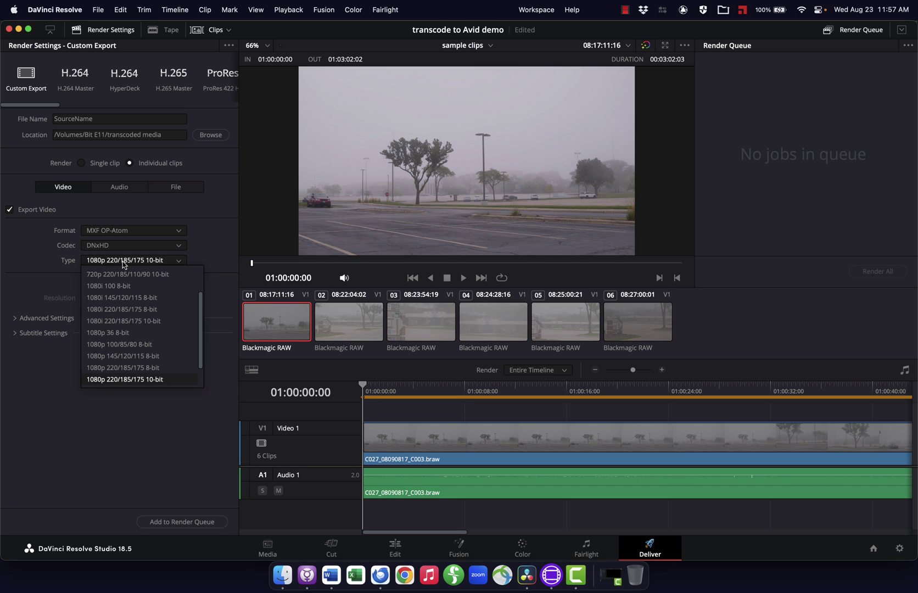
{"action": "left_click", "coordinate": [118, 333]}
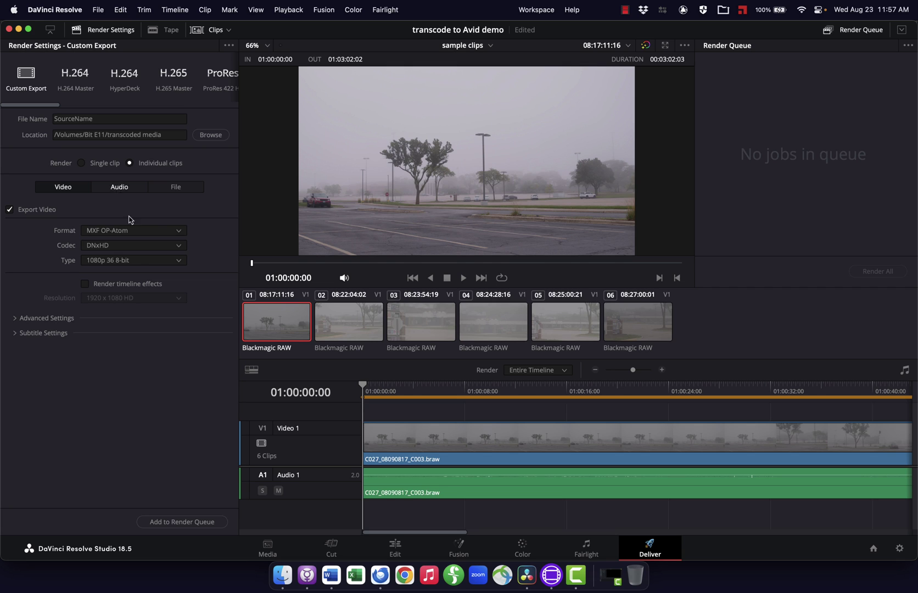
{"action": "left_click", "coordinate": [211, 134]}
{"action": "left_click", "coordinate": [493, 114]}
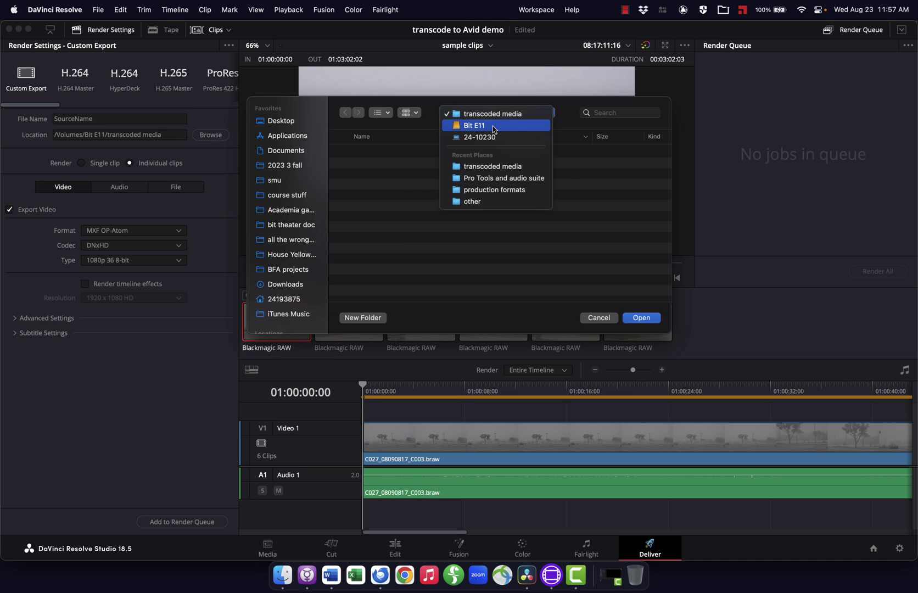
{"action": "left_click", "coordinate": [494, 127]}
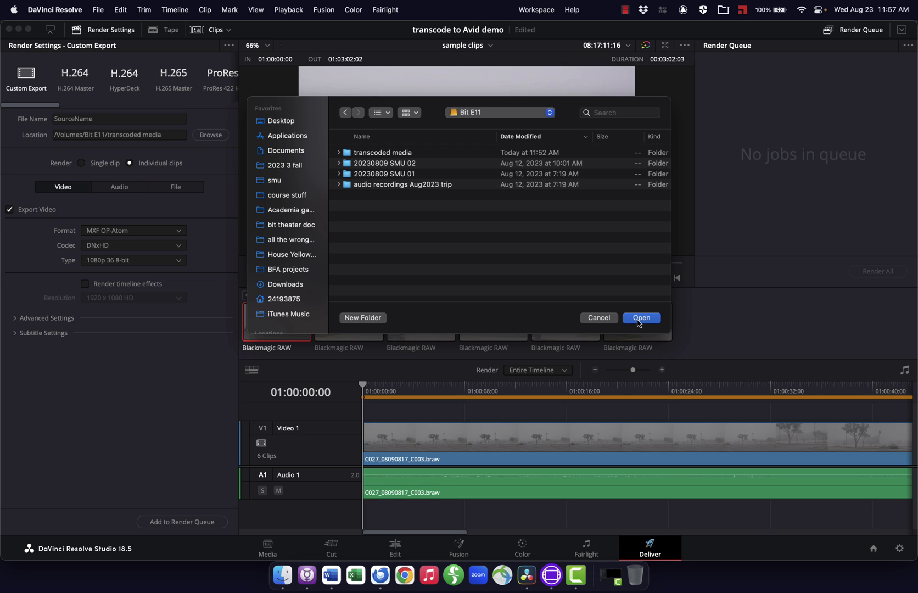
{"action": "left_click", "coordinate": [394, 209]}
{"action": "double_click", "coordinate": [369, 152]}
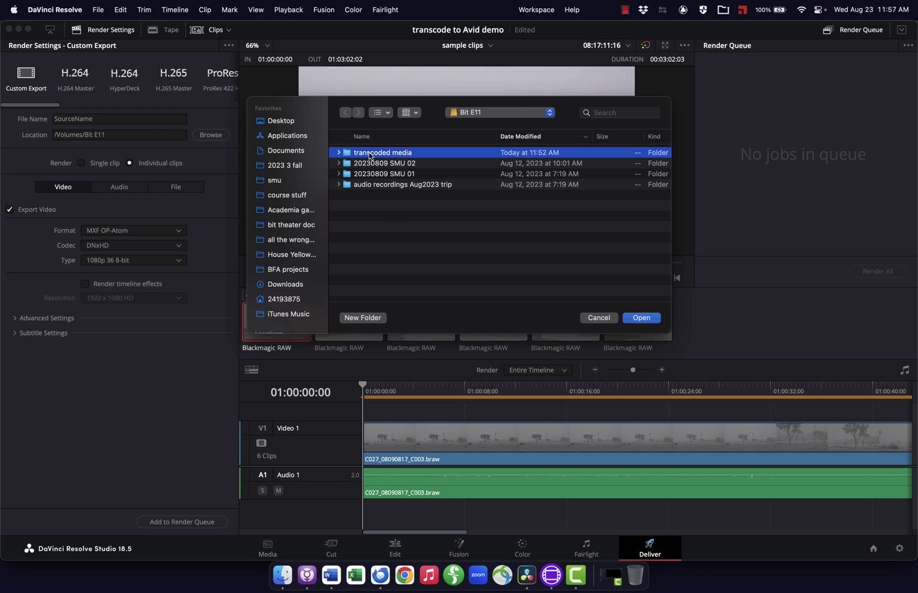
{"action": "left_click", "coordinate": [641, 318]}
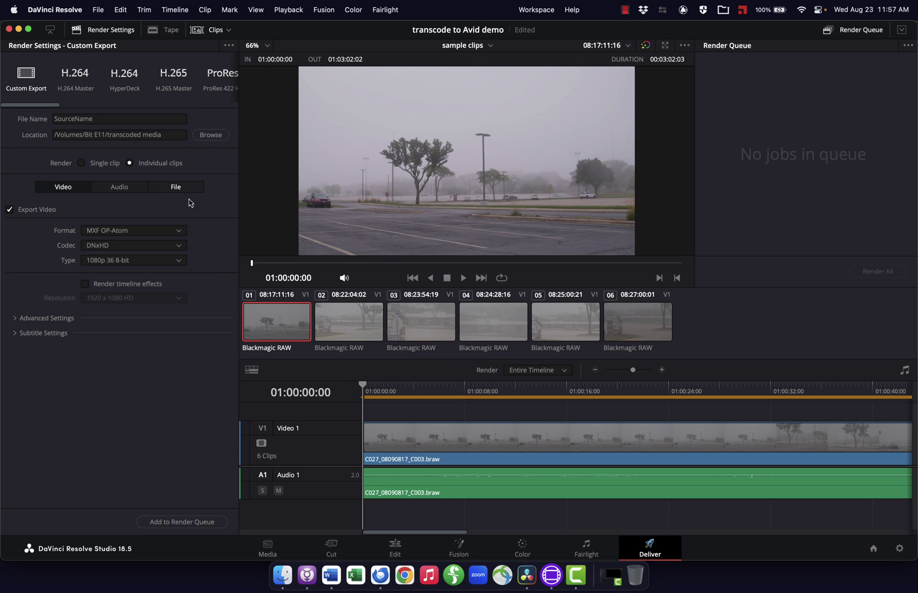
Step: Add the configured export to the render queue and render all queued jobs
{"action": "left_click", "coordinate": [191, 523]}
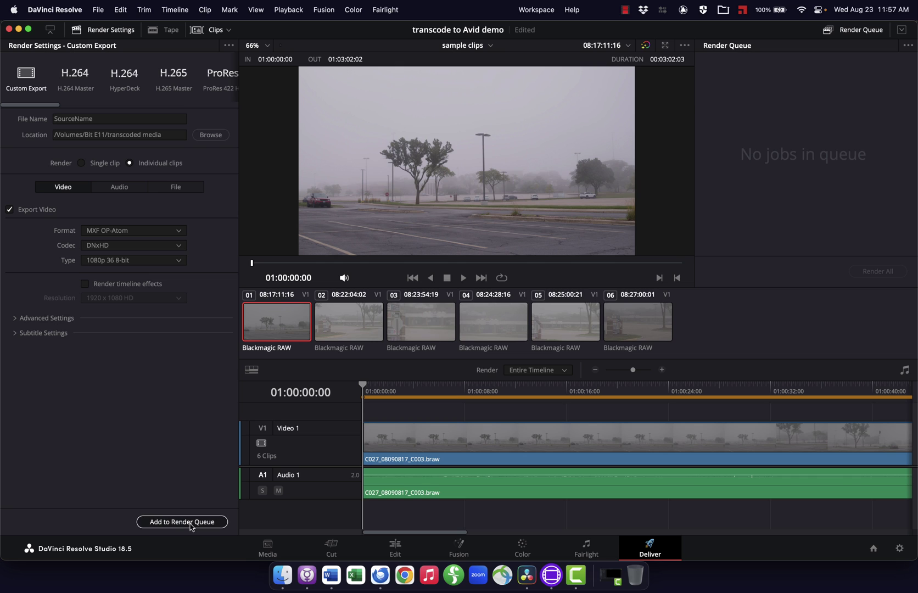
{"action": "left_click", "coordinate": [884, 271]}
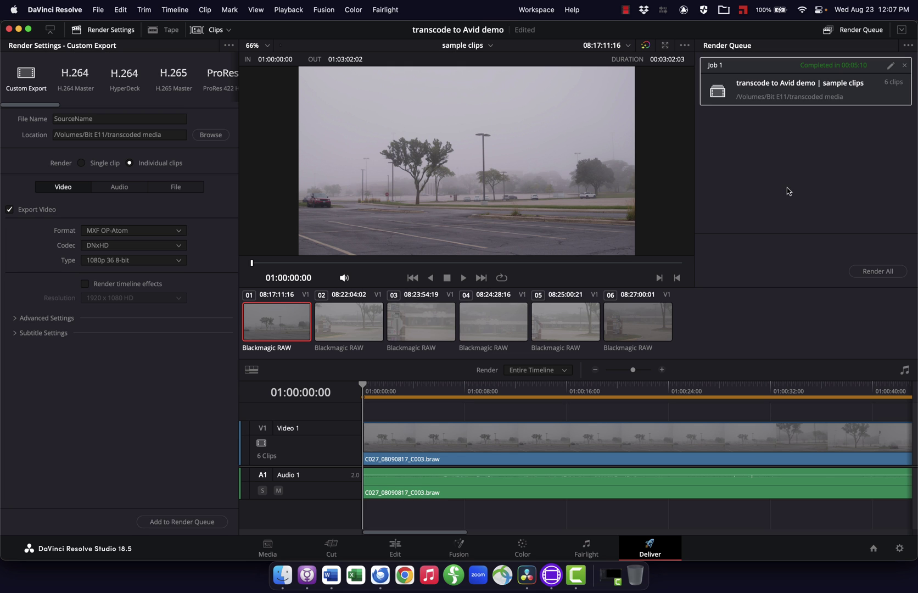
Step: Switch to Finder and examine the rendered video and audio MXF files in the transcoded media folder on Bit E11
{"action": "key", "text": "super+Tab"}
{"action": "key", "text": "super+Tab"}
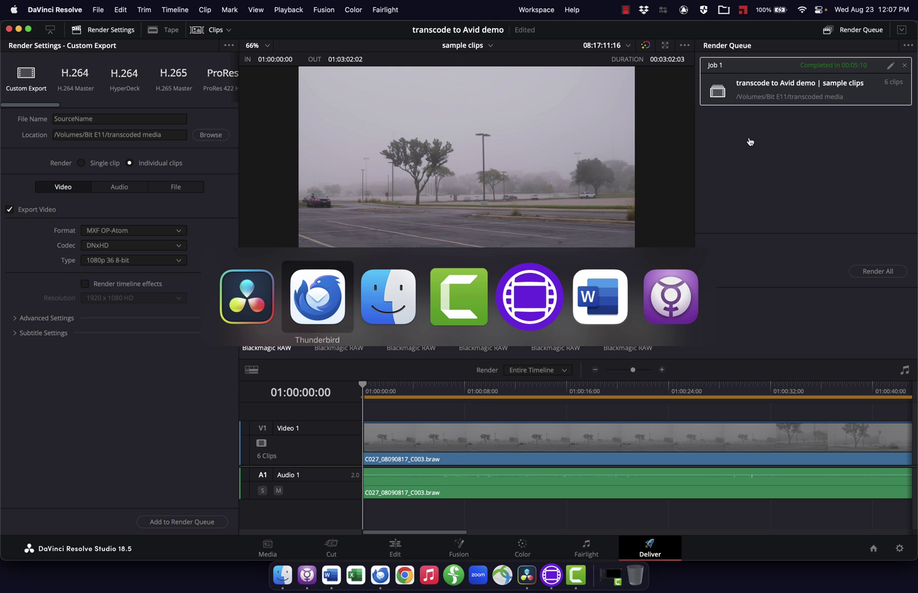
{"action": "left_click", "coordinate": [571, 262]}
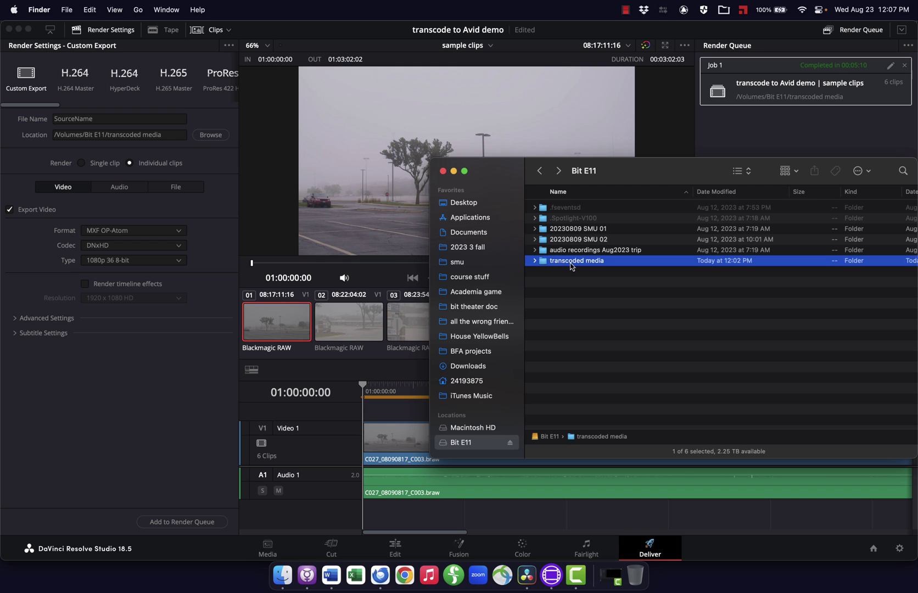
{"action": "double_click", "coordinate": [571, 263]}
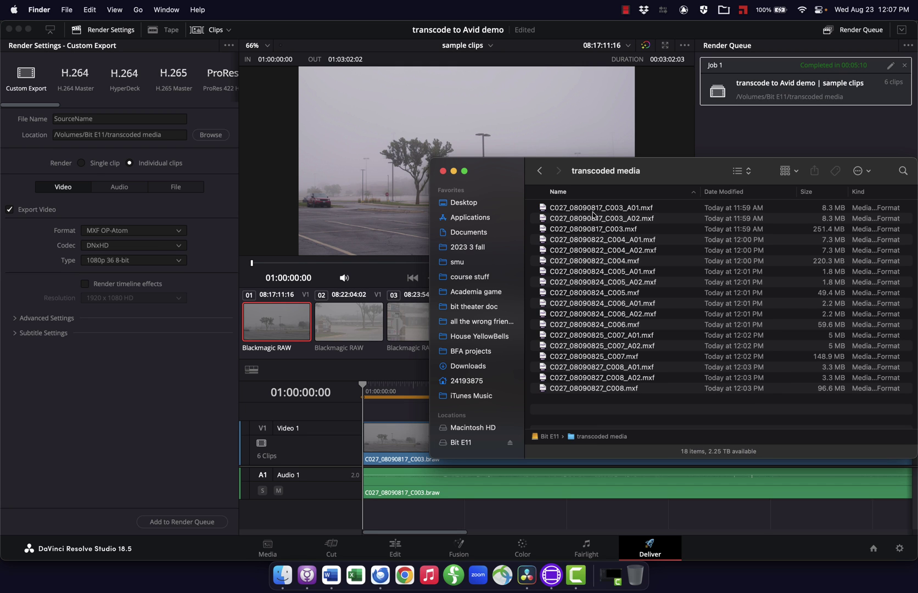
{"action": "left_click", "coordinate": [566, 229]}
{"action": "left_click", "coordinate": [583, 220]}
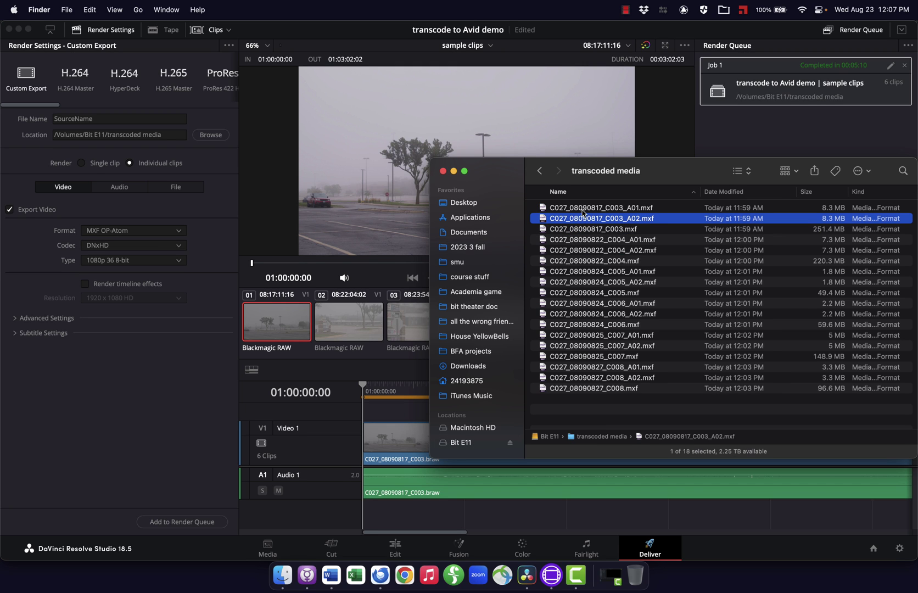
{"action": "left_click", "coordinate": [583, 211]}
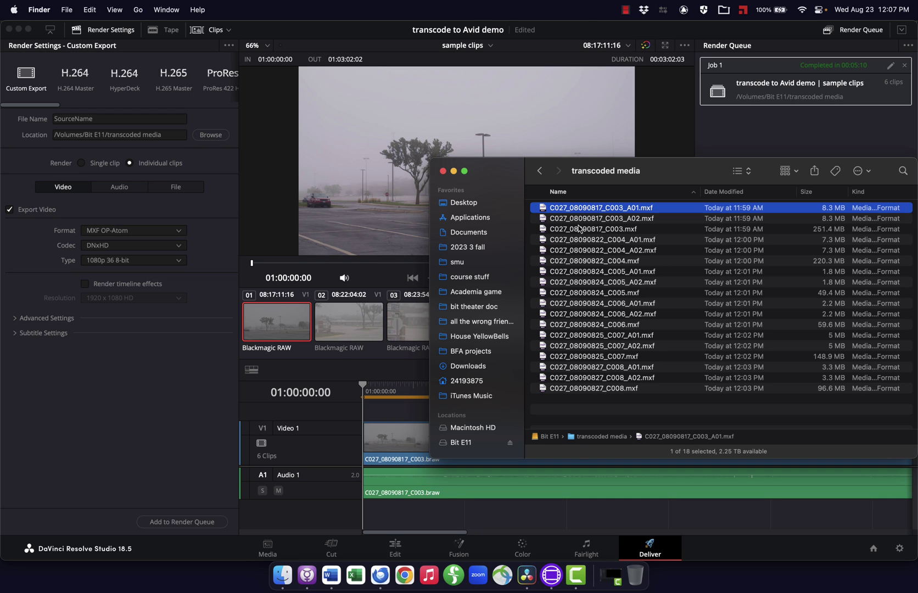
Step: Create a folder named Avid MediaFiles at the root level of the Bit E11 drive
{"action": "left_click", "coordinate": [538, 172]}
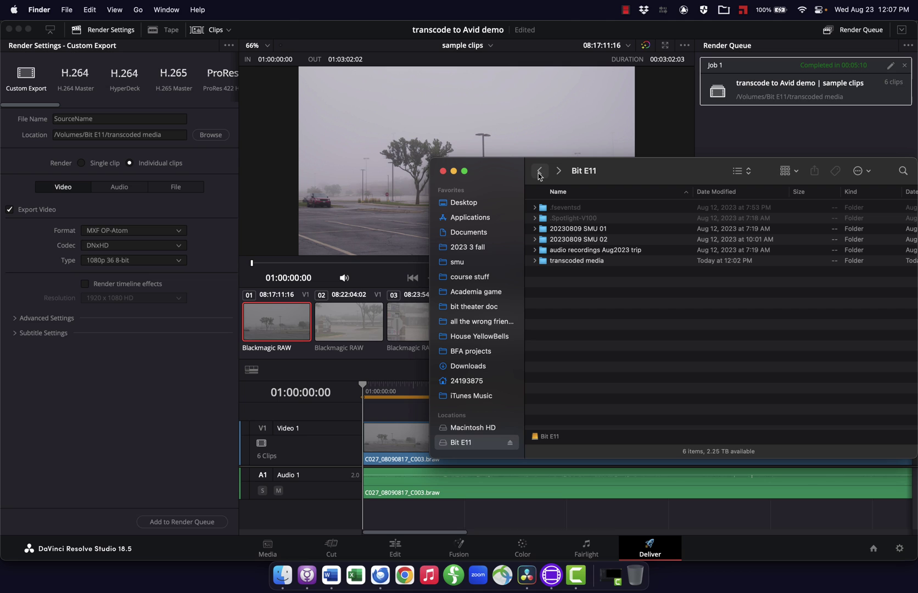
{"action": "right_click", "coordinate": [541, 291]}
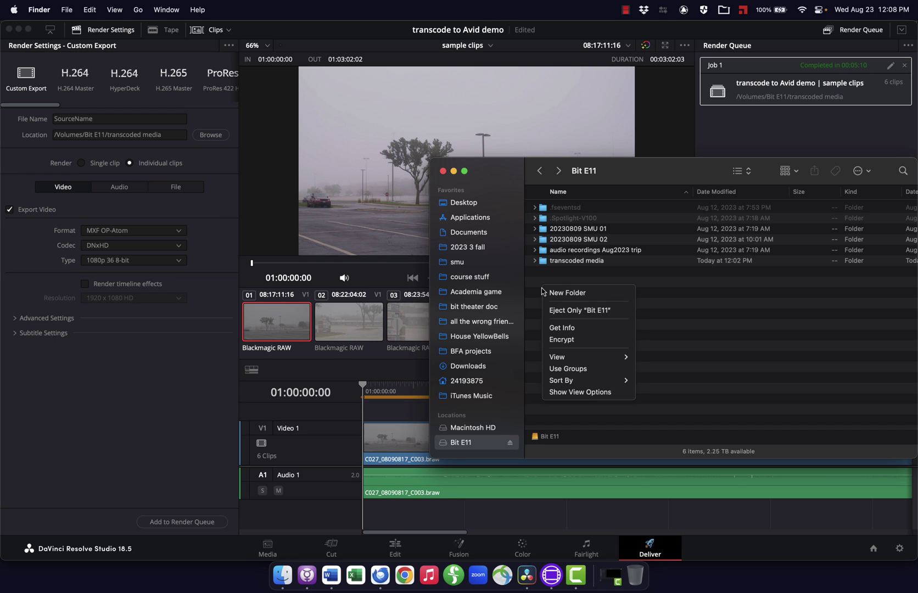
{"action": "left_click", "coordinate": [565, 296]}
{"action": "type", "text": "Avid MediaFiles"}
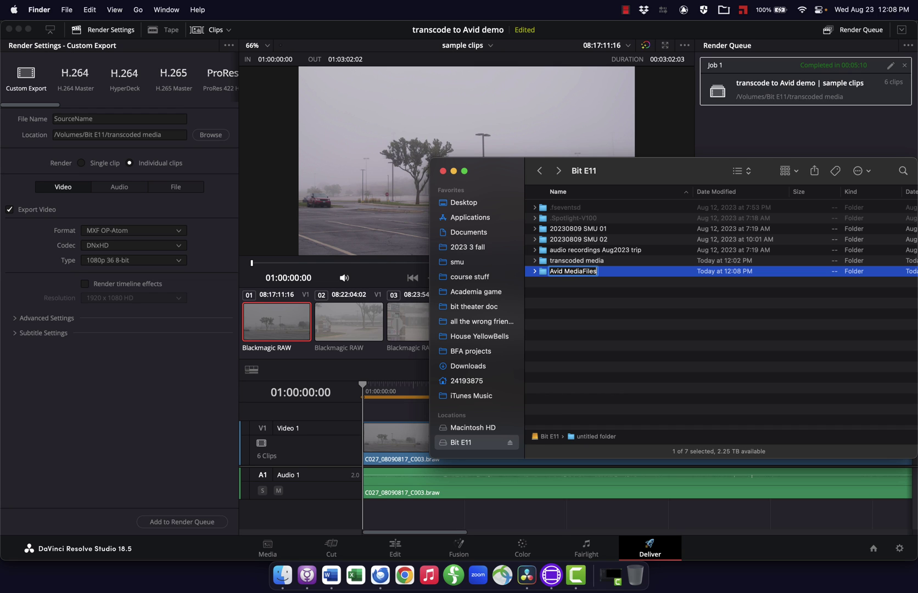
{"action": "key", "text": "Return"}
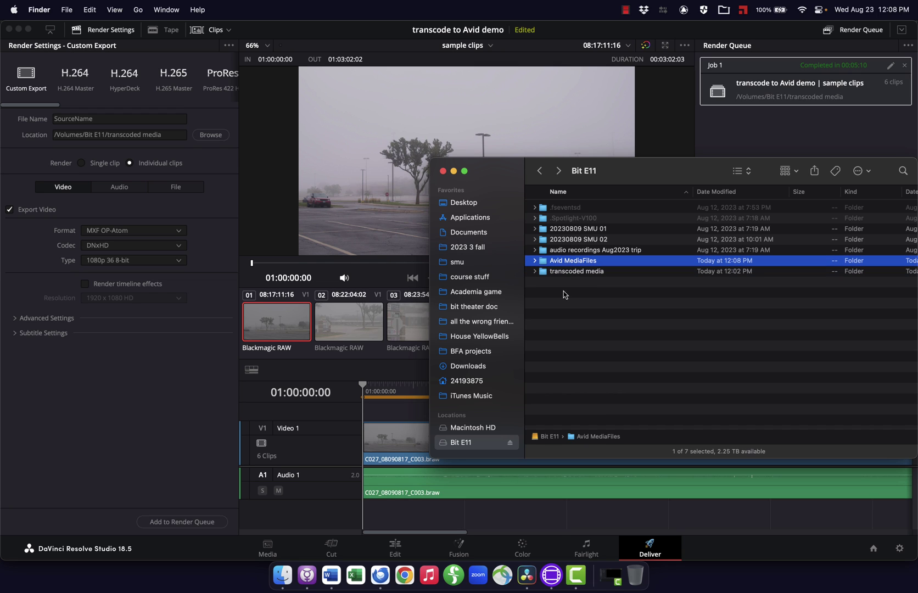
Step: Create a folder named MXF inside the Avid MediaFiles folder
{"action": "double_click", "coordinate": [544, 260]}
{"action": "right_click", "coordinate": [575, 252]}
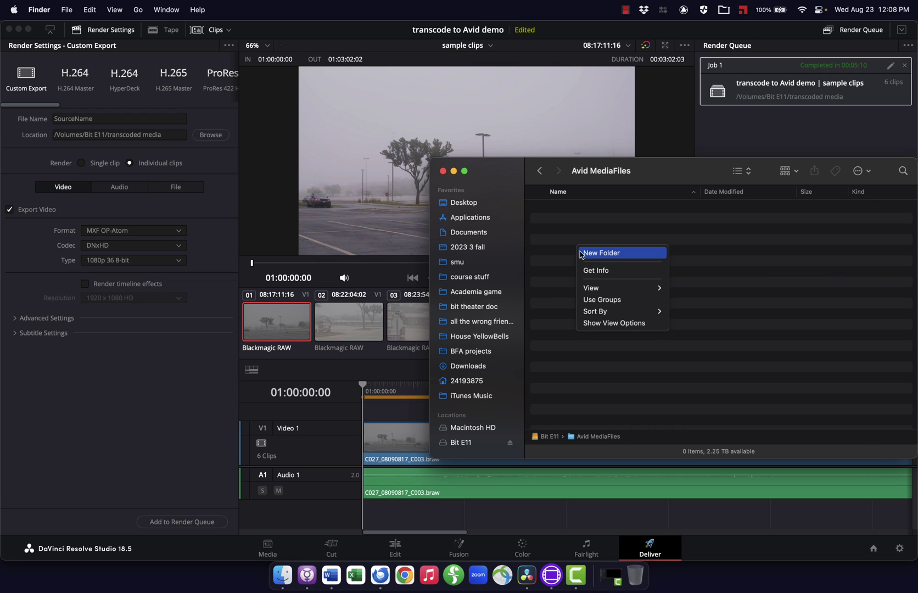
{"action": "left_click", "coordinate": [577, 250]}
{"action": "type", "text": "MXF"}
{"action": "key", "text": "Return"}
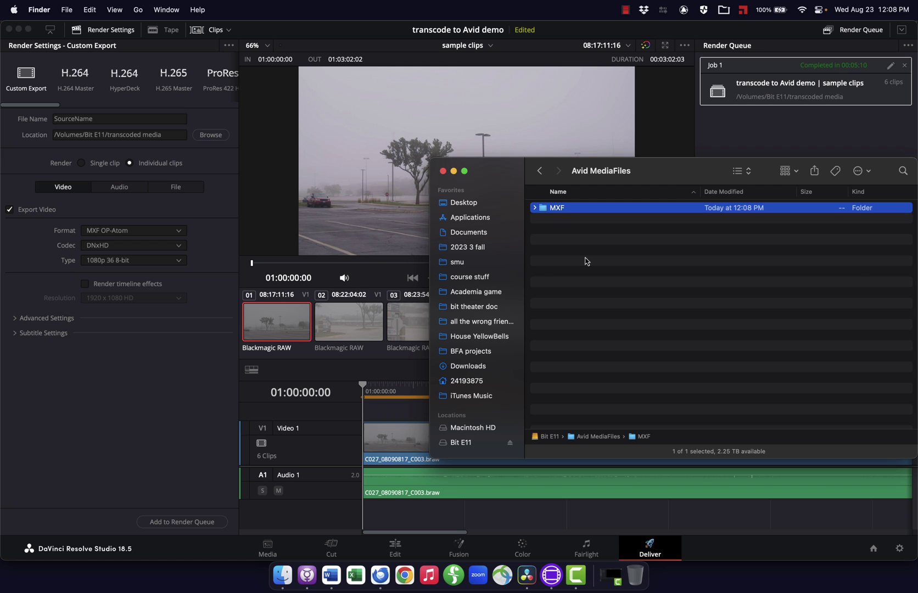
Step: Move the transcoded media folder from the Bit E11 root into Avid MediaFiles > MXF
{"action": "left_click", "coordinate": [539, 170]}
{"action": "left_click", "coordinate": [534, 260]}
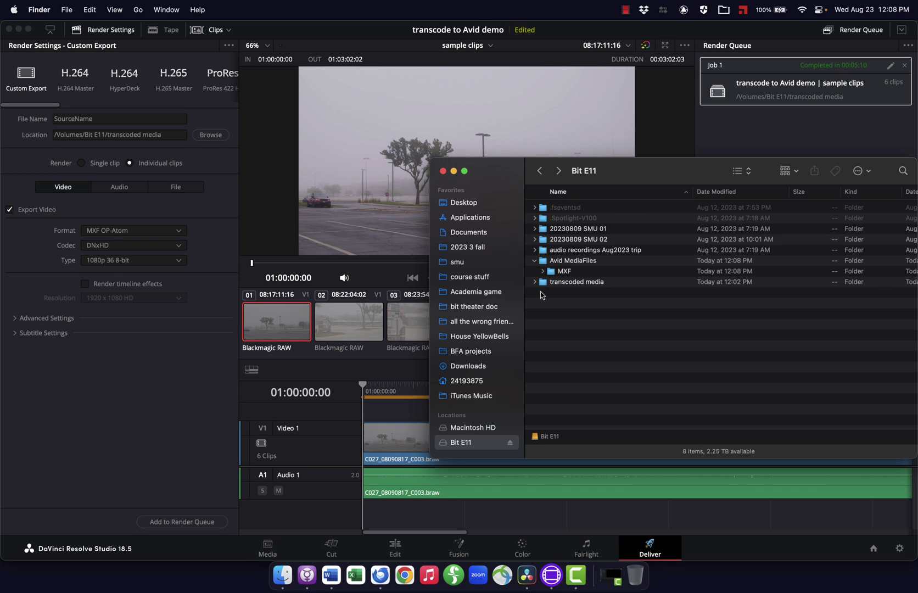
{"action": "left_click_drag", "start_coordinate": [545, 285], "coordinate": [553, 276]}
Step: Switch to Avid Media Composer to view the empty transcode in resolve demo bin, and return to Finder
{"action": "key", "text": "super+Tab"}
{"action": "key", "text": "super+Tab"}
{"action": "key", "text": "super+Tab"}
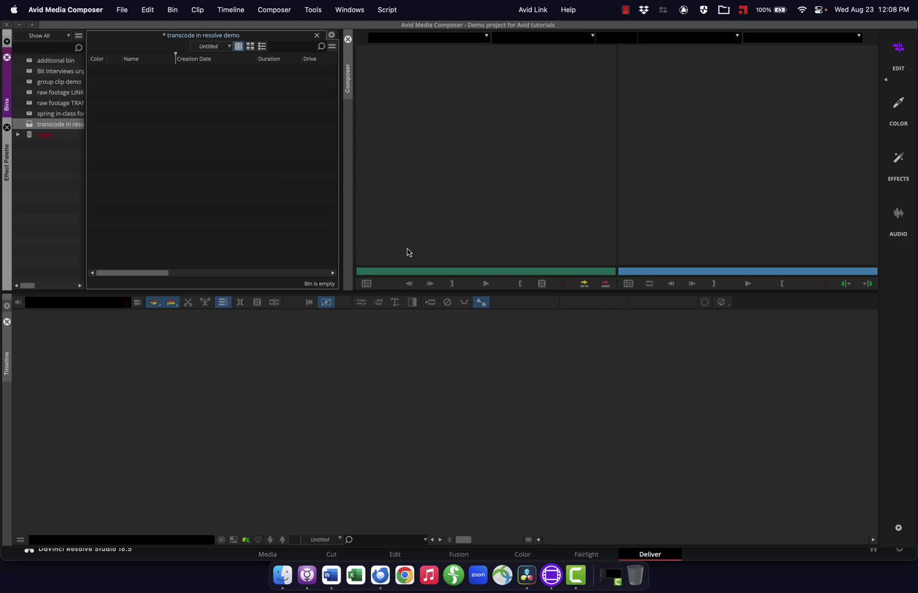
{"action": "key", "text": "super+Tab"}
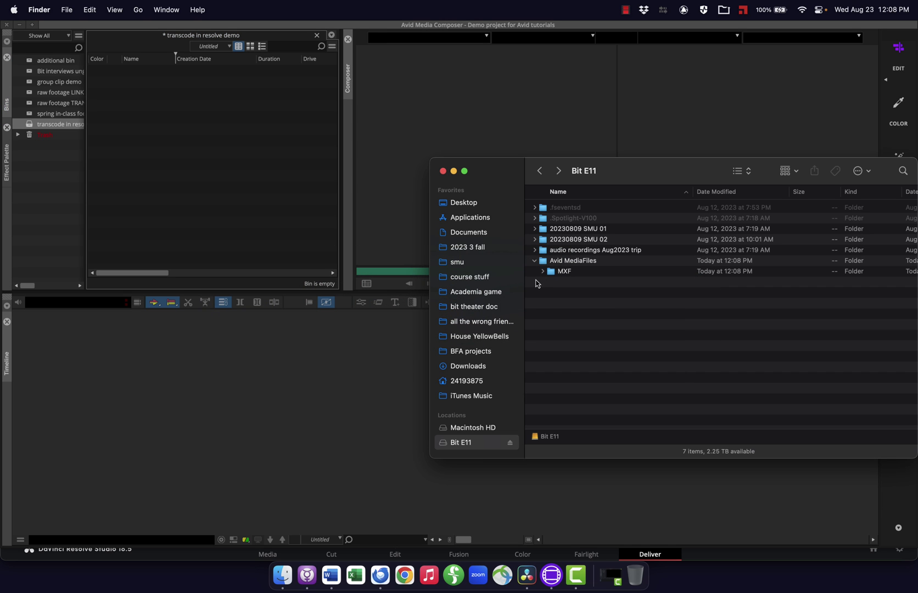
Step: Rename the transcoded media folder inside MXF as 20230823
{"action": "left_click", "coordinate": [544, 272]}
{"action": "left_click", "coordinate": [555, 283]}
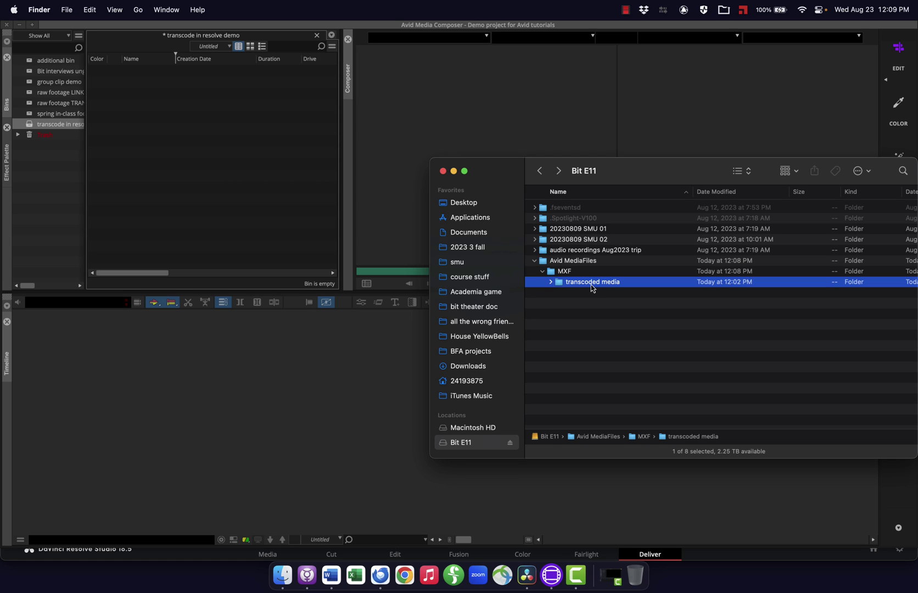
{"action": "key", "text": "Return"}
{"action": "type", "text": "20230823"}
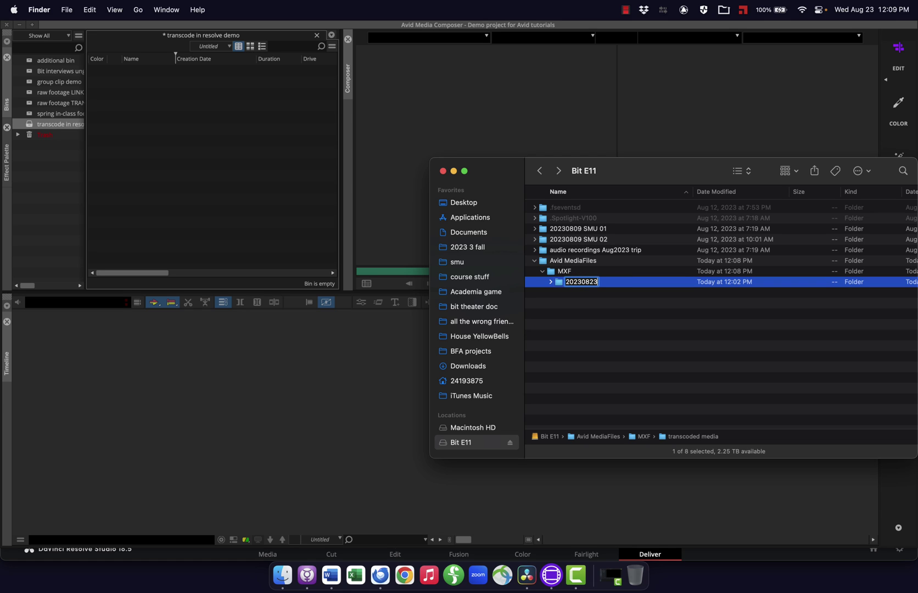
{"action": "key", "text": "Return"}
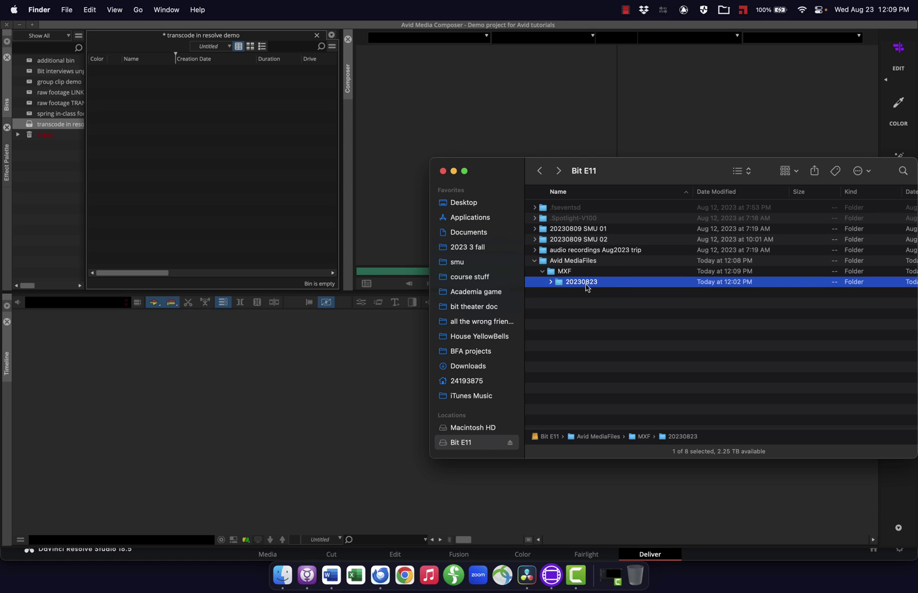
Step: Switch to Avid Media Composer so it indexes the new media, and return to Finder to expand the 20230823 folder
{"action": "key", "text": "super+Tab"}
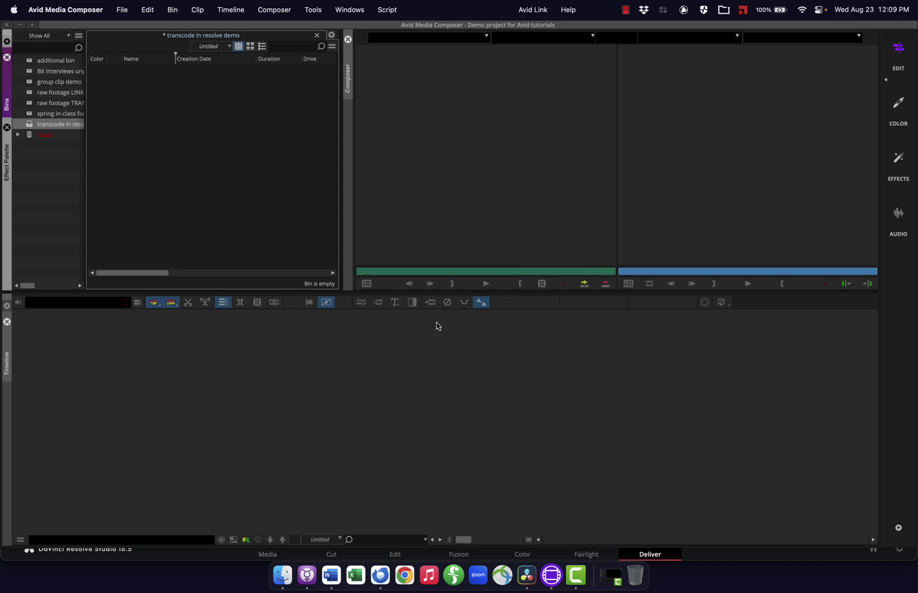
{"action": "key", "text": "super+Tab"}
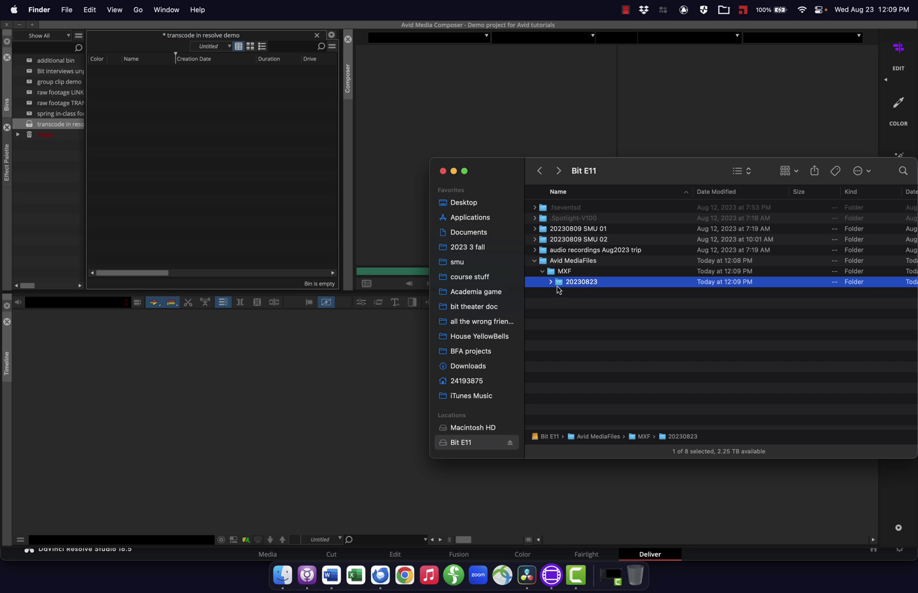
{"action": "left_click", "coordinate": [551, 283]}
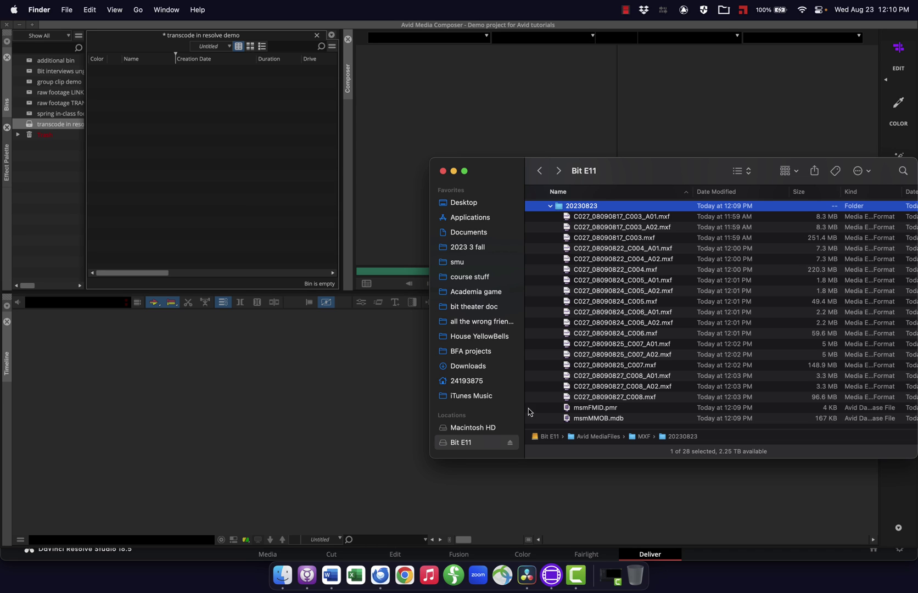
Step: In Avid Media Composer, open the Media Tool for the Bit E11 drive and the transcode to Avid demo project
{"action": "left_click", "coordinate": [214, 189]}
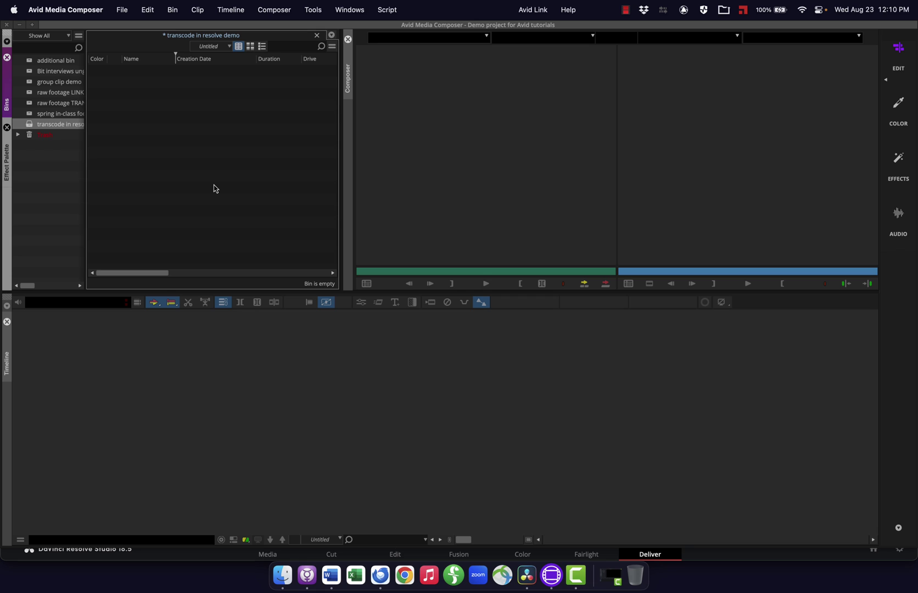
{"action": "left_click", "coordinate": [312, 10]}
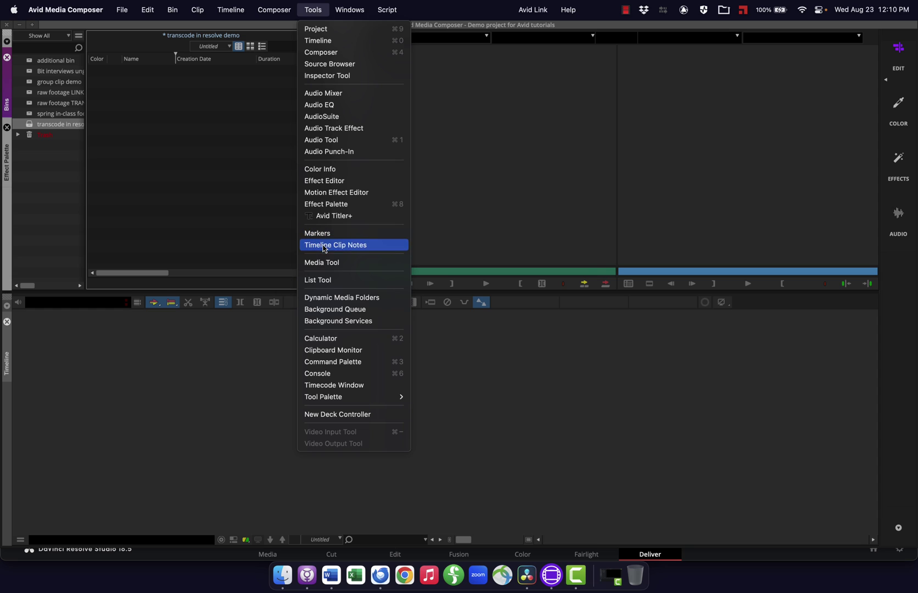
{"action": "left_click", "coordinate": [324, 262]}
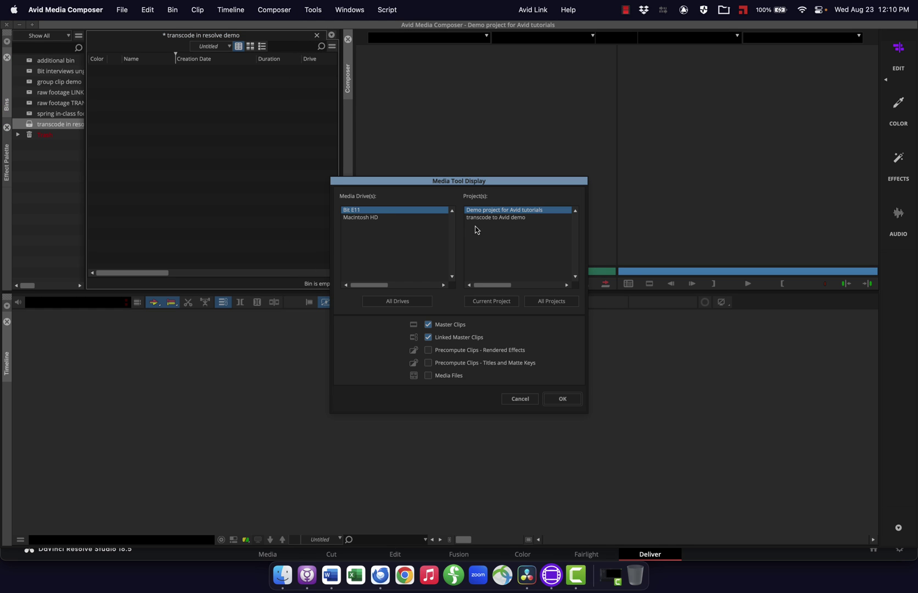
{"action": "left_click", "coordinate": [478, 218]}
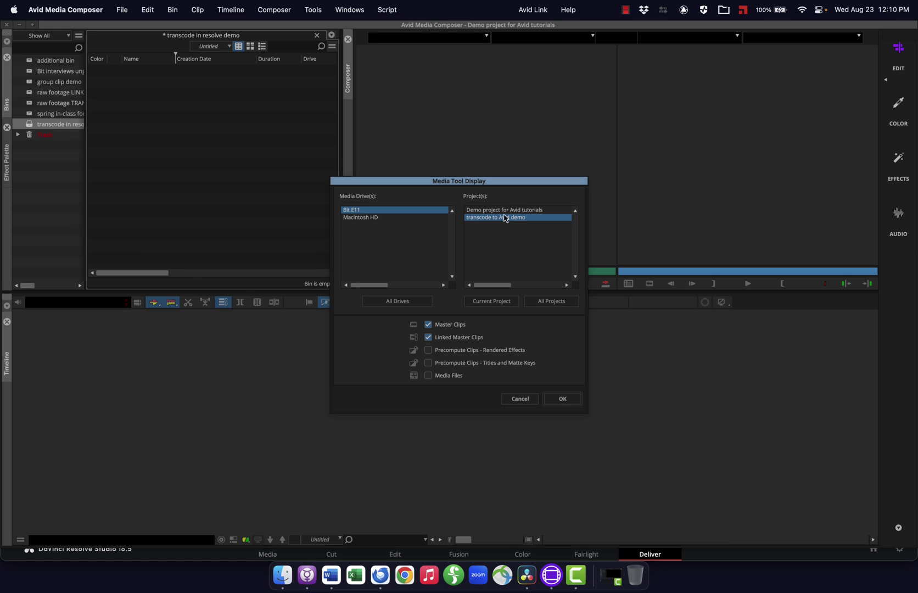
{"action": "left_click", "coordinate": [495, 210]}
{"action": "left_click", "coordinate": [477, 218]}
{"action": "left_click", "coordinate": [569, 398]}
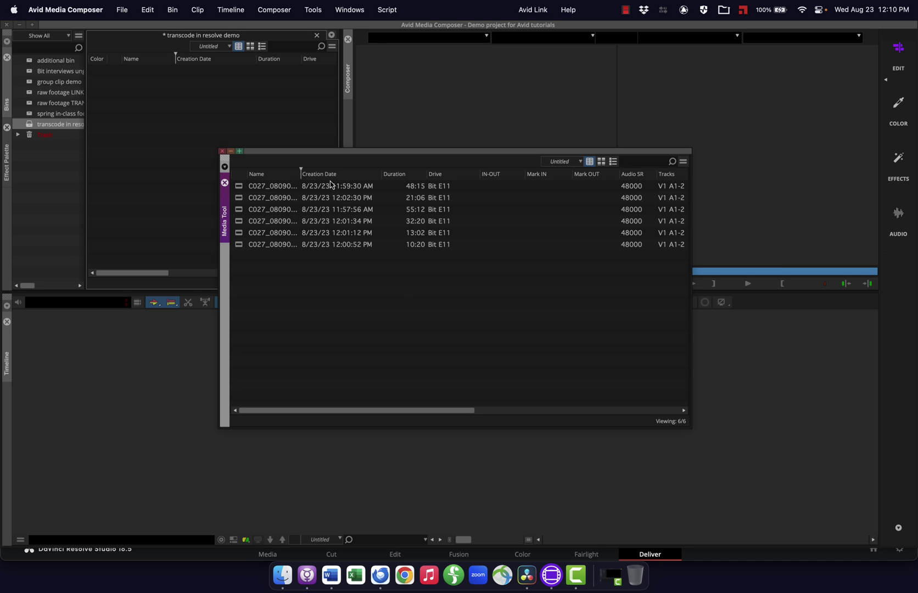
Step: Select all six master clips in the Media Tool and add them to the transcode in resolve demo bin
{"action": "left_click", "coordinate": [238, 190]}
{"action": "key", "text": "shift+Down"}
{"action": "key", "text": "shift+Down"}
{"action": "key", "text": "shift+Down"}
{"action": "key", "text": "shift+Down"}
{"action": "key", "text": "shift+Down"}
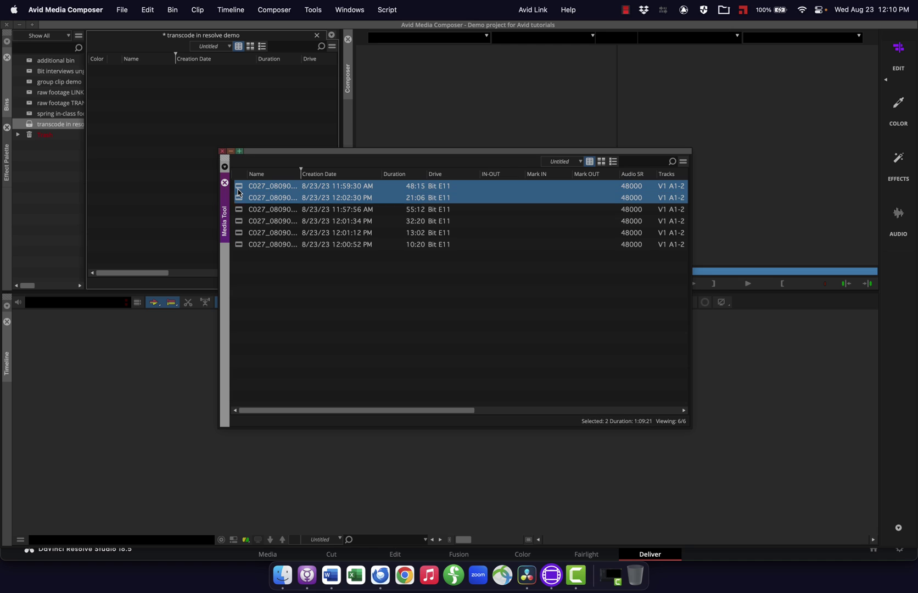
{"action": "left_click_drag", "start_coordinate": [238, 192], "coordinate": [136, 165]}
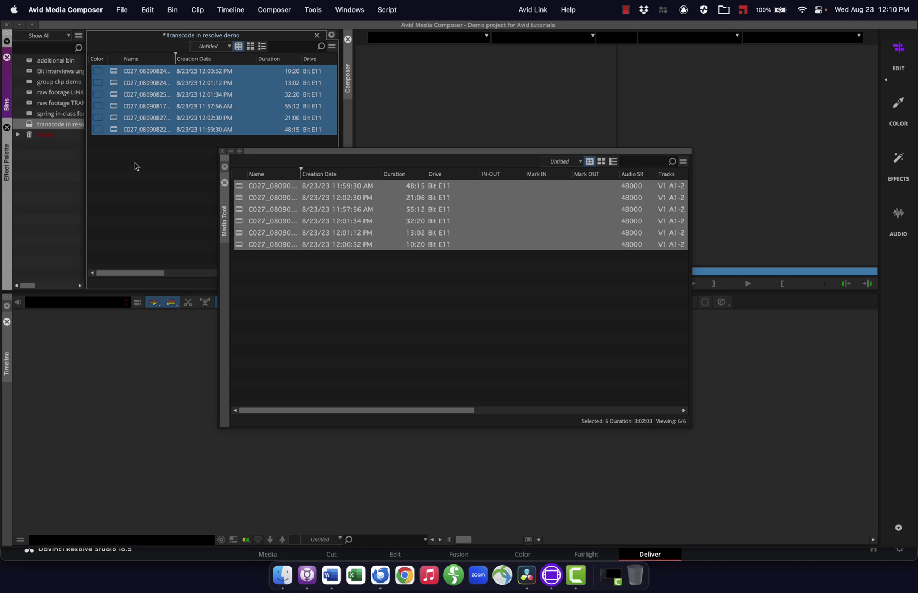
Step: Close the Media Tool and load several of the bin's transcoded clips into the source monitor to check their pictures
{"action": "left_click", "coordinate": [222, 150]}
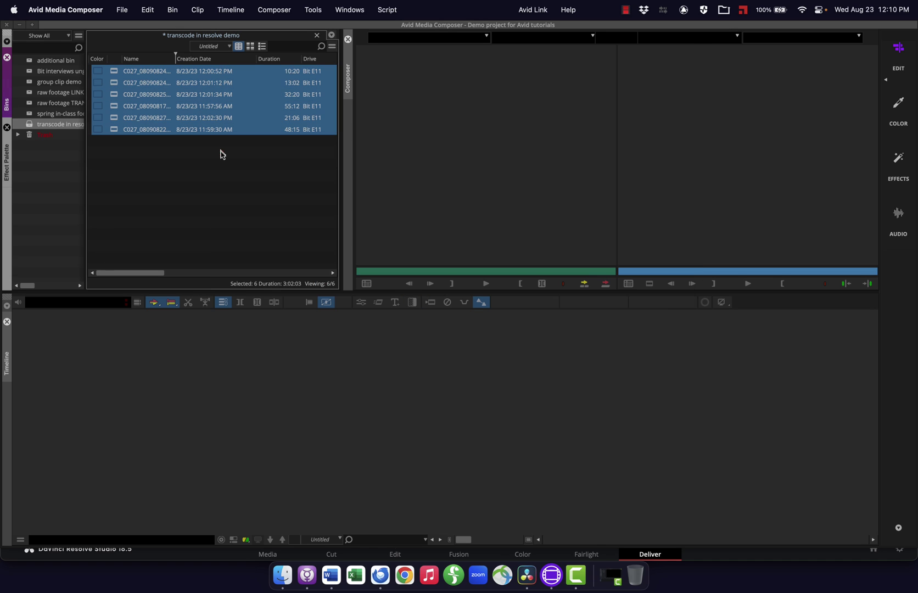
{"action": "left_click", "coordinate": [115, 137]}
{"action": "double_click", "coordinate": [115, 131]}
{"action": "double_click", "coordinate": [115, 120]}
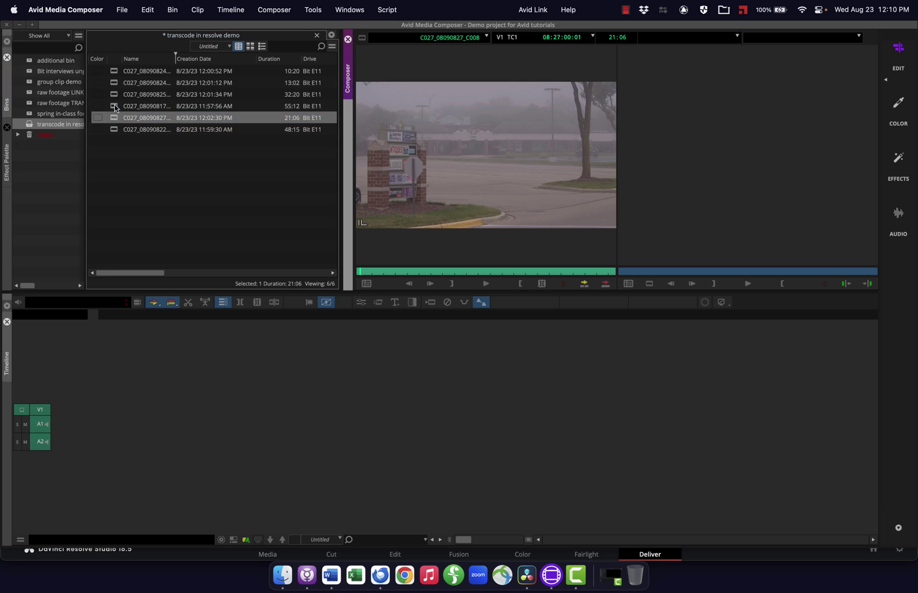
{"action": "double_click", "coordinate": [115, 107]}
{"action": "double_click", "coordinate": [115, 82]}
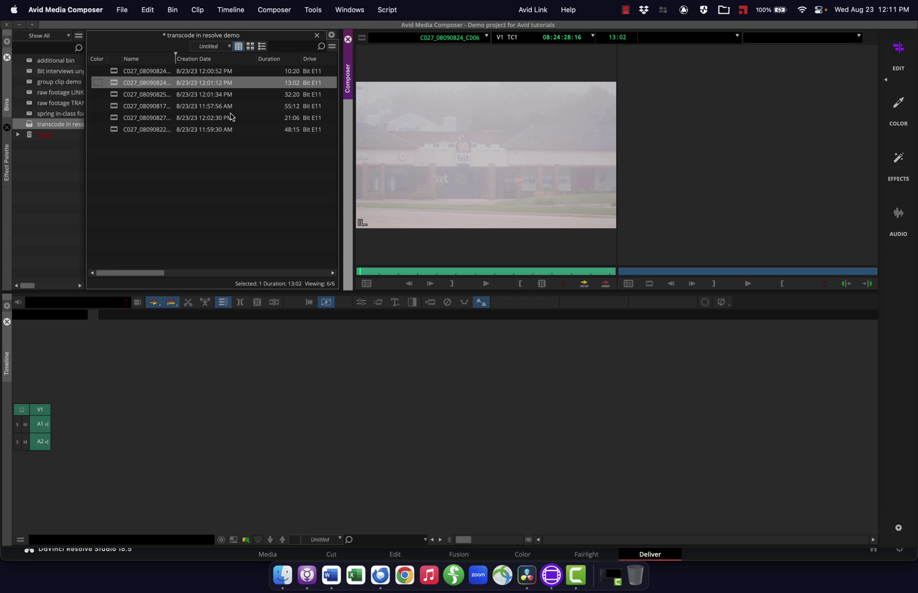
Step: Review the master clips' column details in the Media Tool for the Bit E11 drive and transcode to Avid demo project, and close it
{"action": "left_click", "coordinate": [307, 10]}
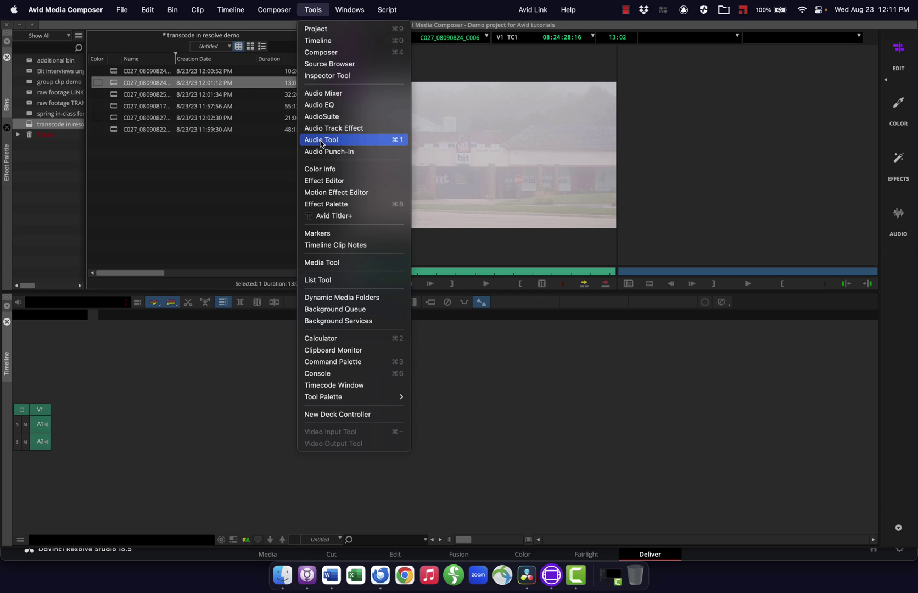
{"action": "left_click", "coordinate": [337, 265]}
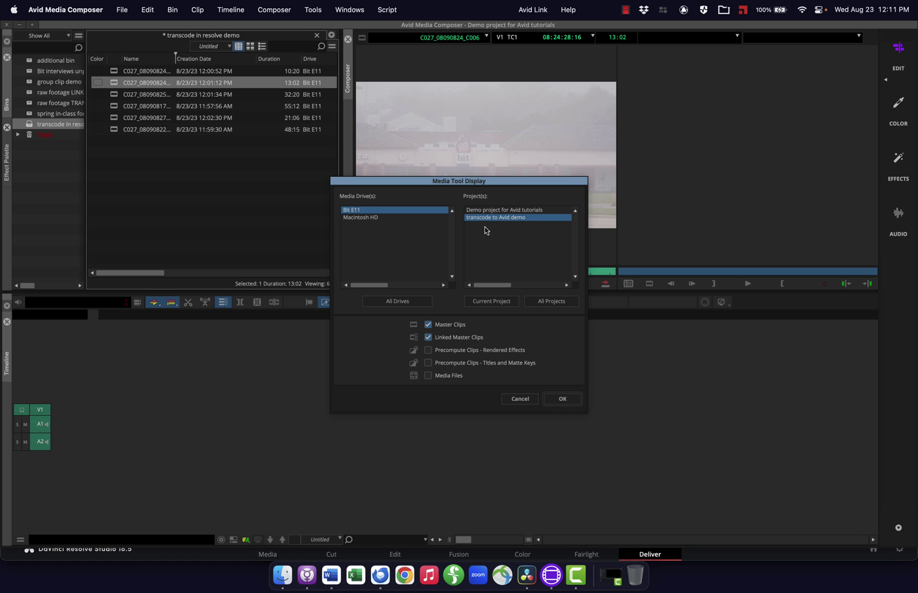
{"action": "left_click", "coordinate": [562, 398]}
{"action": "scroll", "coordinate": [440, 267], "scroll_direction": "right", "scroll_amount": 10}
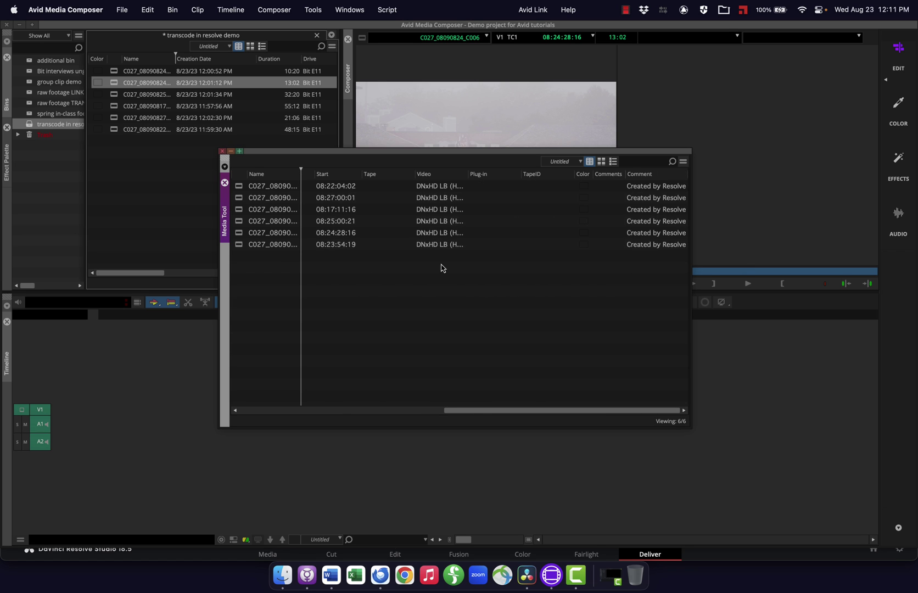
{"action": "scroll", "coordinate": [441, 267], "scroll_direction": "left", "scroll_amount": 10}
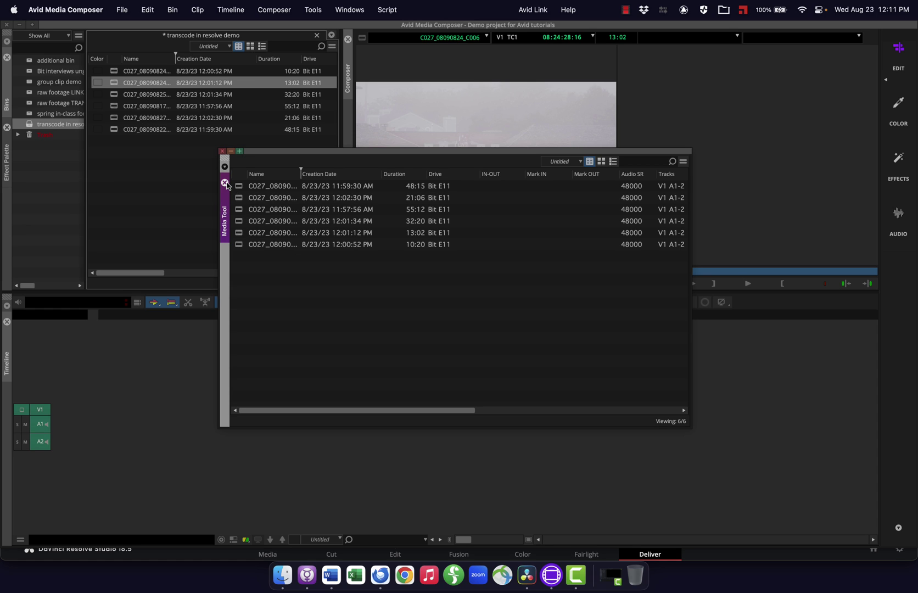
{"action": "left_click", "coordinate": [240, 223]}
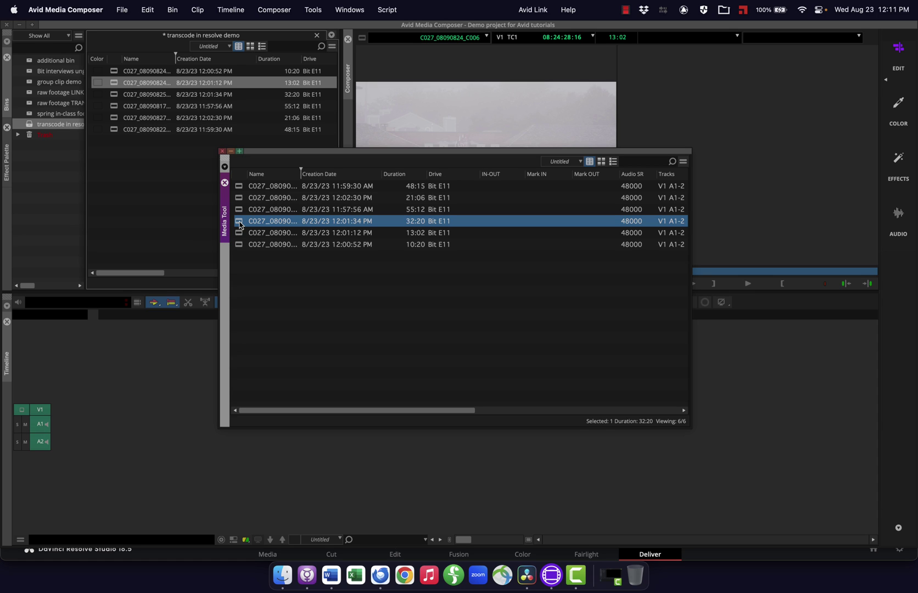
{"action": "left_click", "coordinate": [224, 183]}
Step: Delete the six master clips from the transcode in resolve demo bin, keeping their associated media files
{"action": "left_click_drag", "start_coordinate": [124, 154], "coordinate": [110, 70]}
{"action": "key", "text": "Delete"}
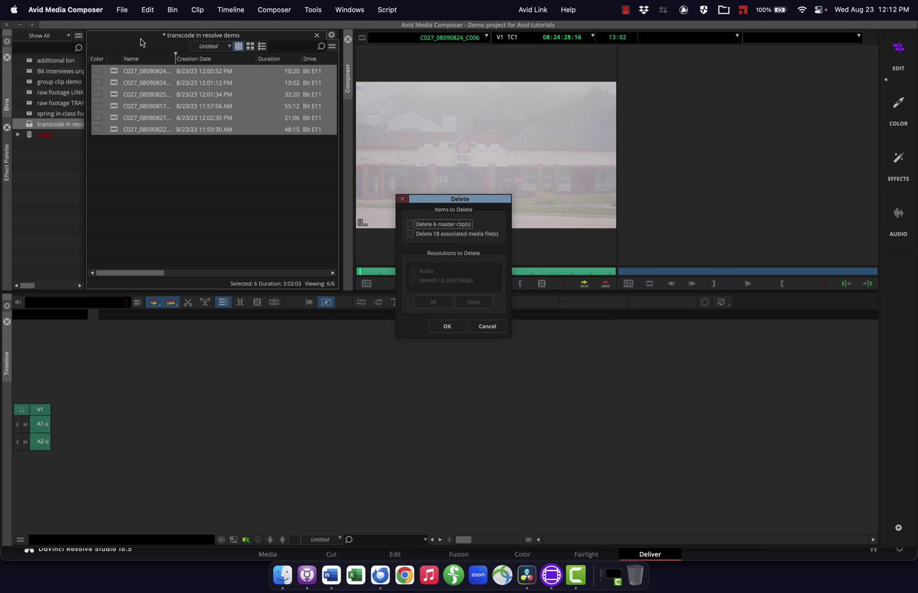
{"action": "left_click", "coordinate": [446, 224]}
{"action": "left_click", "coordinate": [447, 326]}
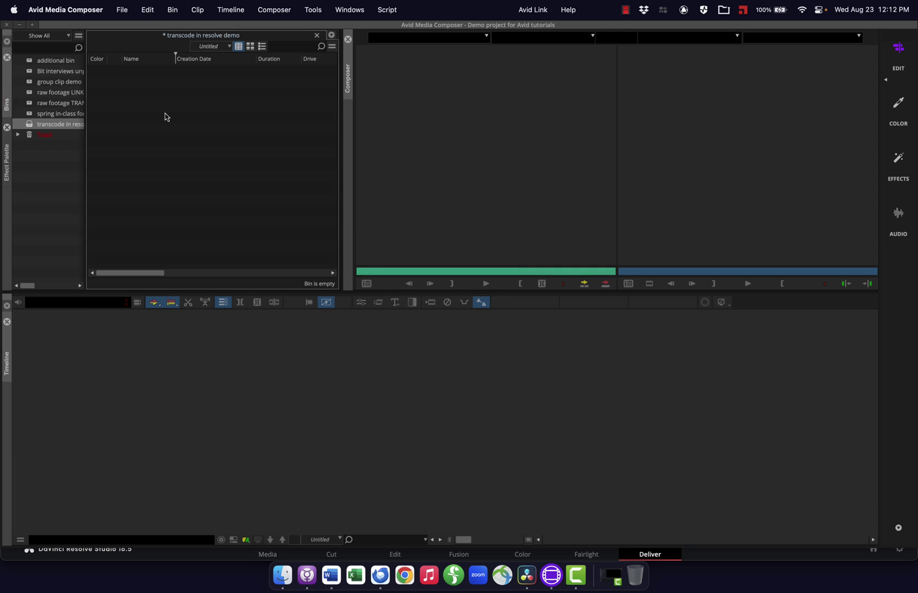
Step: Import the msmMMOB.mdb database from Bit E11's Avid MediaFiles/MXF/20230823 folder into the transcode in resolve demo bin
{"action": "right_click", "coordinate": [167, 103]}
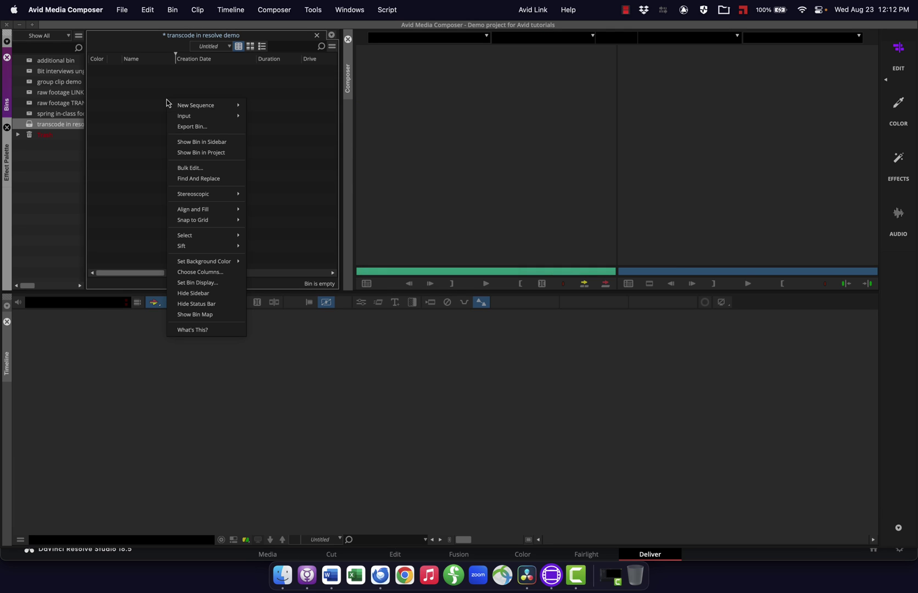
{"action": "mouse_move", "coordinate": [233, 120]}
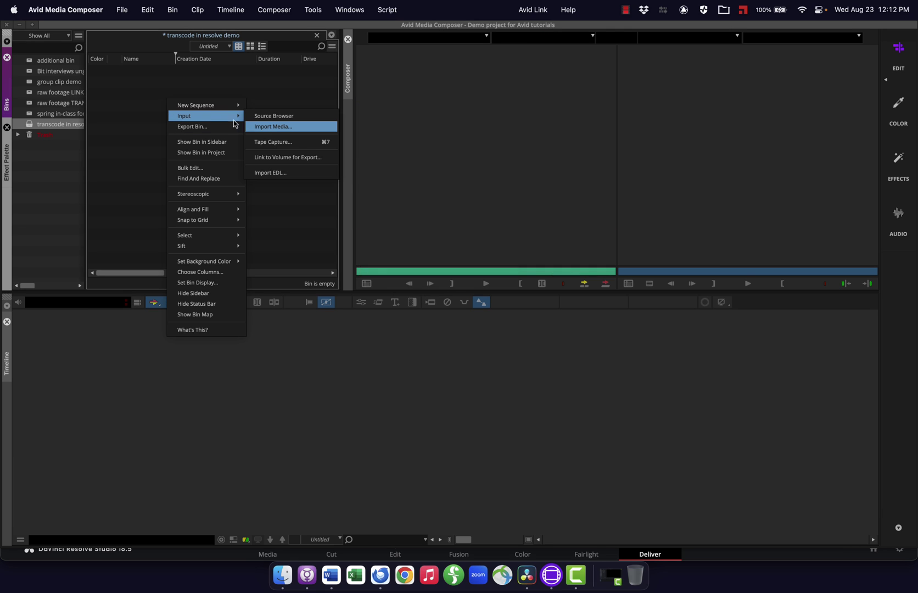
{"action": "left_click", "coordinate": [274, 132]}
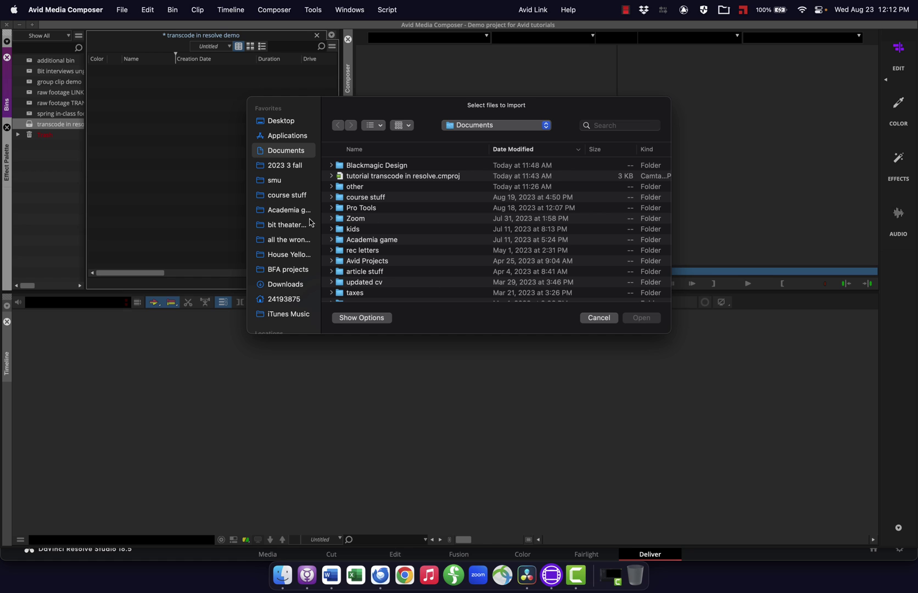
{"action": "scroll", "coordinate": [294, 196], "scroll_direction": "down", "scroll_amount": 5}
{"action": "left_click", "coordinate": [280, 259]}
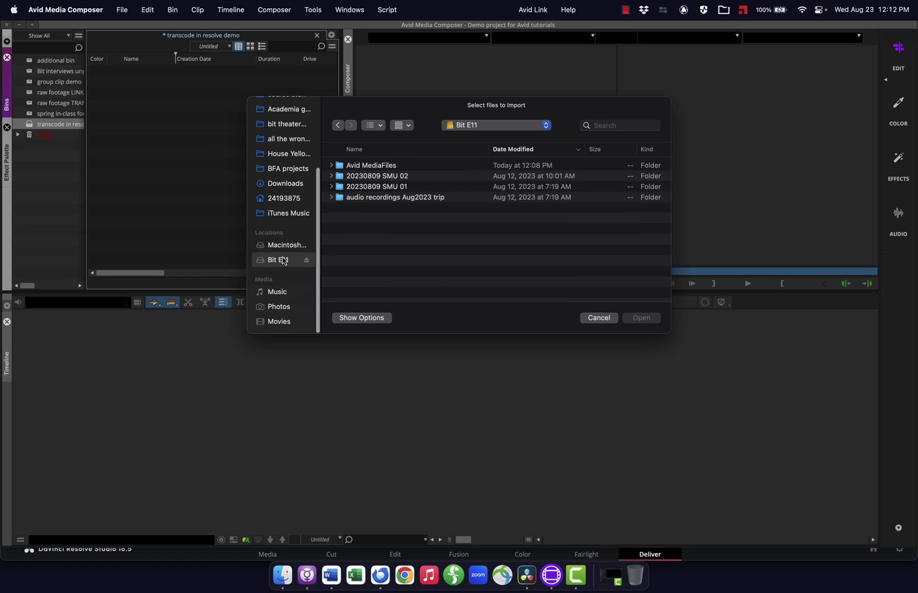
{"action": "double_click", "coordinate": [367, 168]}
{"action": "double_click", "coordinate": [367, 168]}
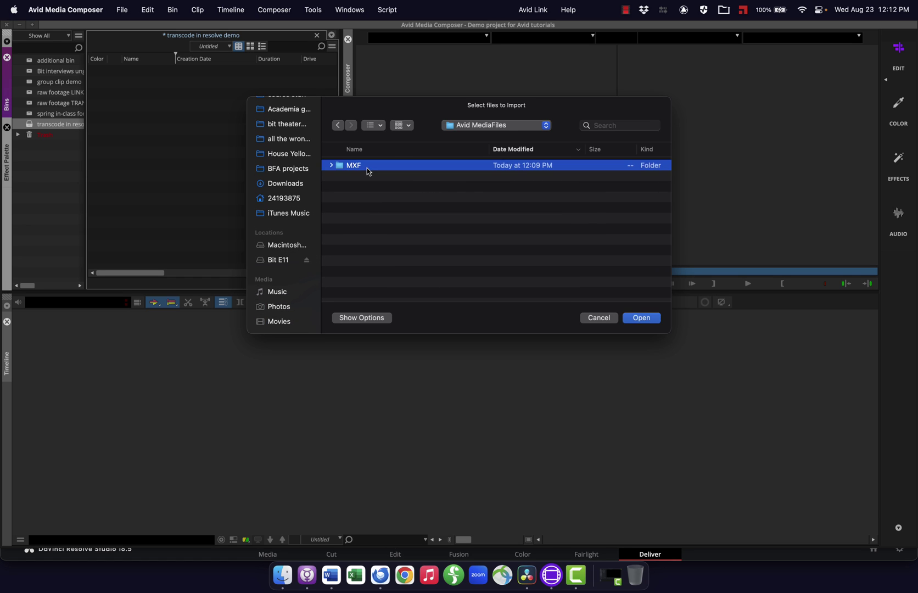
{"action": "double_click", "coordinate": [351, 167]}
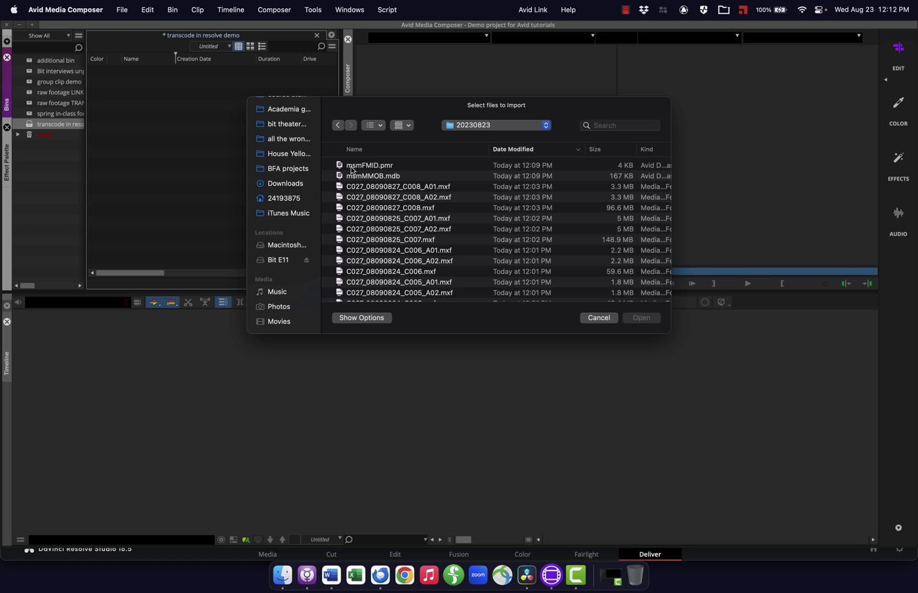
{"action": "left_click", "coordinate": [370, 178]}
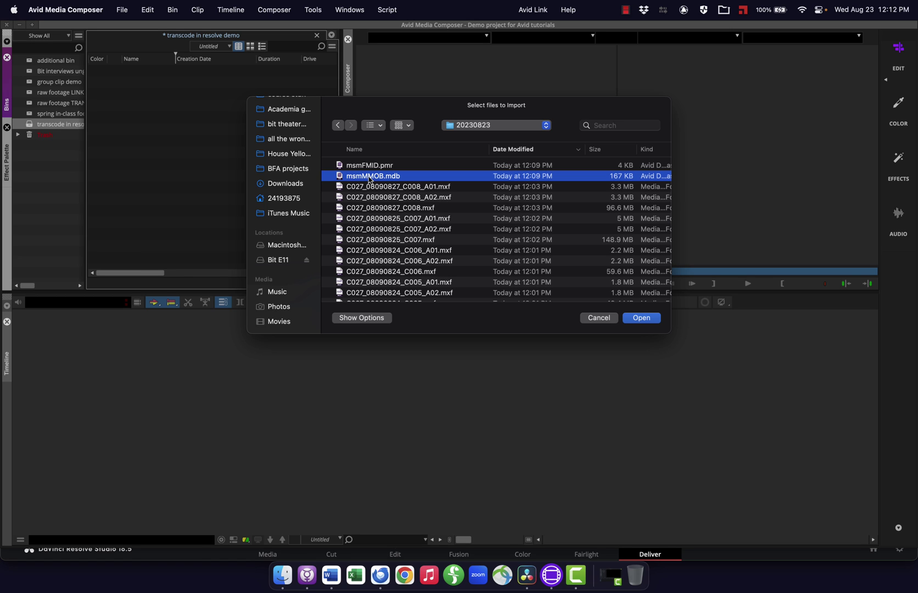
{"action": "left_click", "coordinate": [640, 318]}
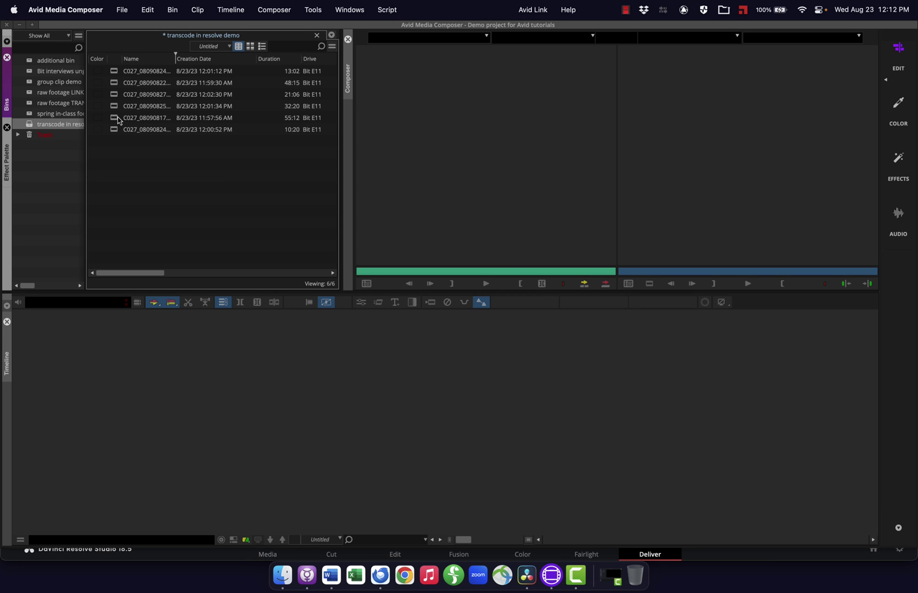
Step: Switch to Finder and create a folder named 20230824 inside Avid MediaFiles/MXF on the Bit E11 drive
{"action": "key", "text": "super+Tab"}
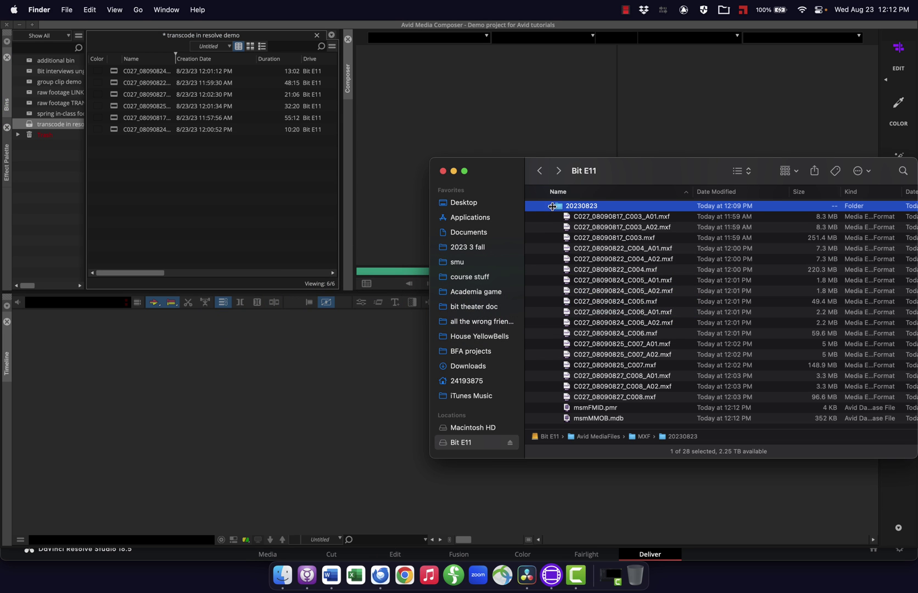
{"action": "key", "text": "Left"}
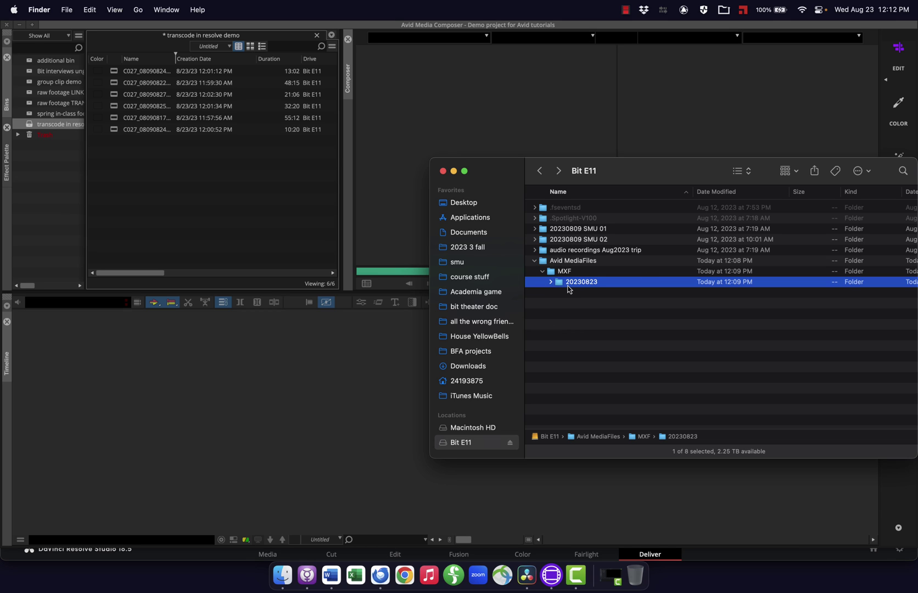
{"action": "left_click", "coordinate": [551, 273]}
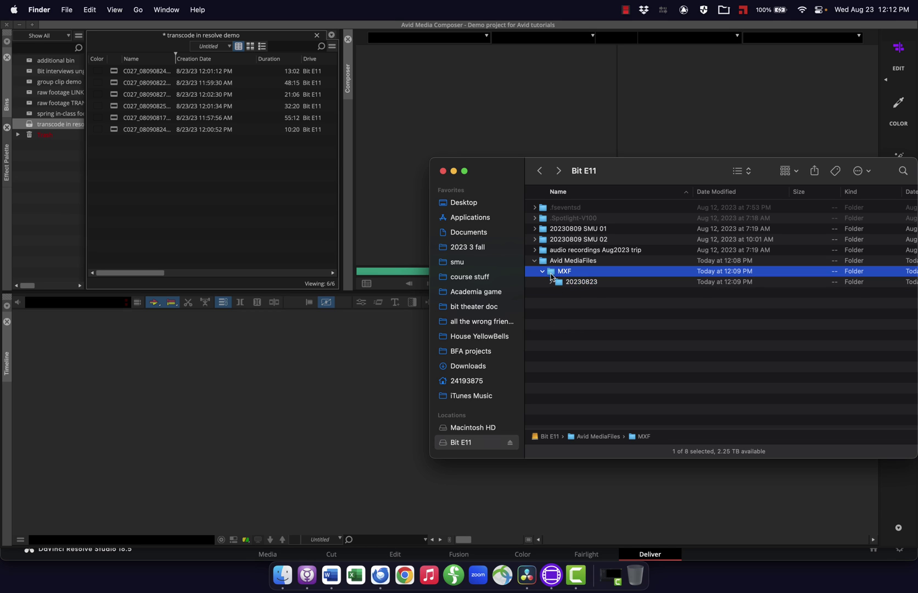
{"action": "double_click", "coordinate": [561, 272]}
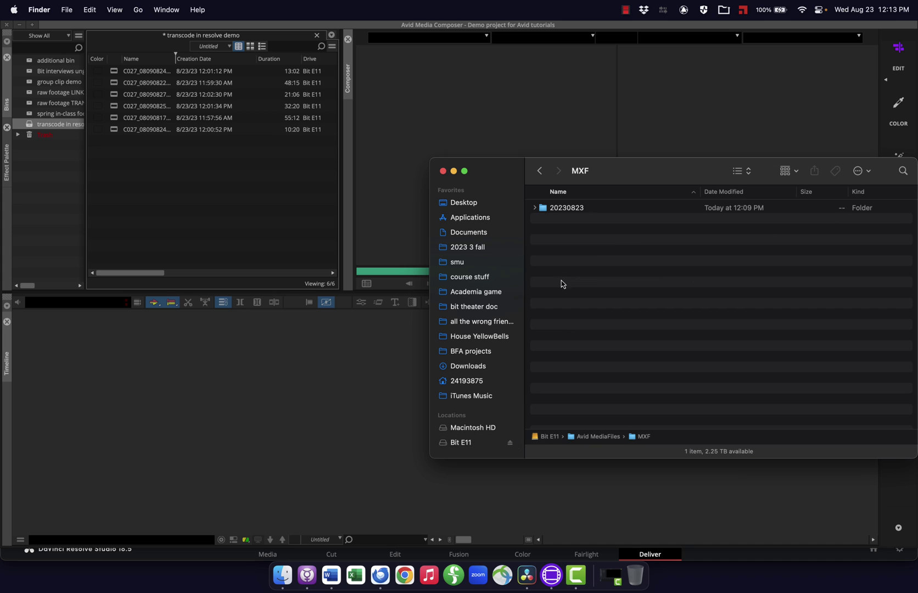
{"action": "right_click", "coordinate": [560, 267]}
{"action": "left_click", "coordinate": [568, 274]}
{"action": "type", "text": "20230824"}
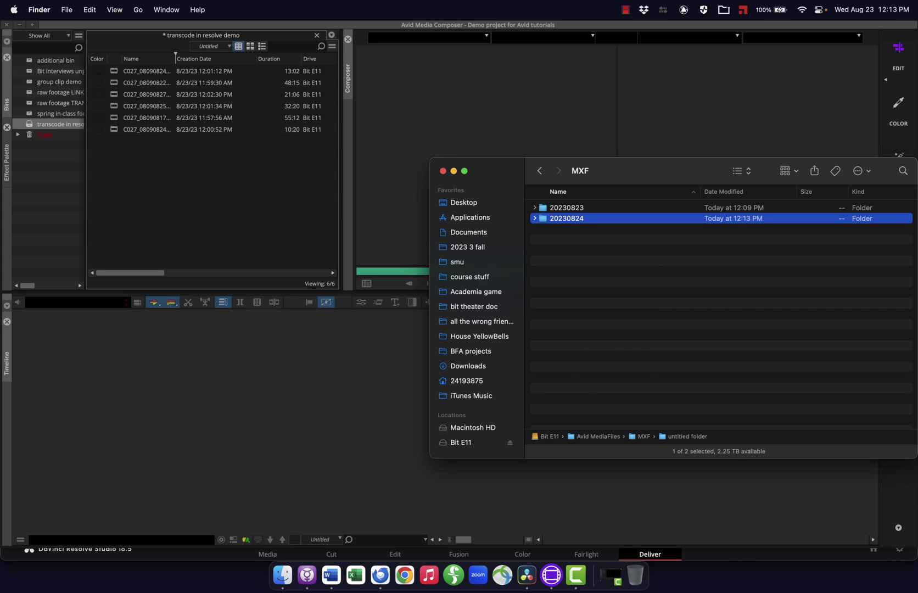
{"action": "key", "text": "Return"}
{"action": "left_click", "coordinate": [540, 171]}
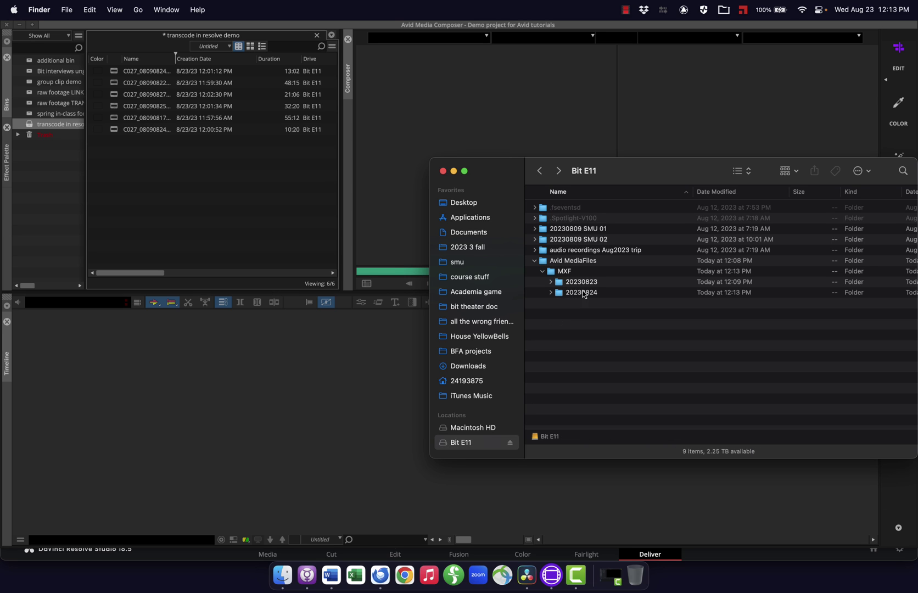
Step: Check the msmMMOB.mdb database file inside the 20230823 folder, collapse the folder and close the Finder window
{"action": "left_click", "coordinate": [551, 282]}
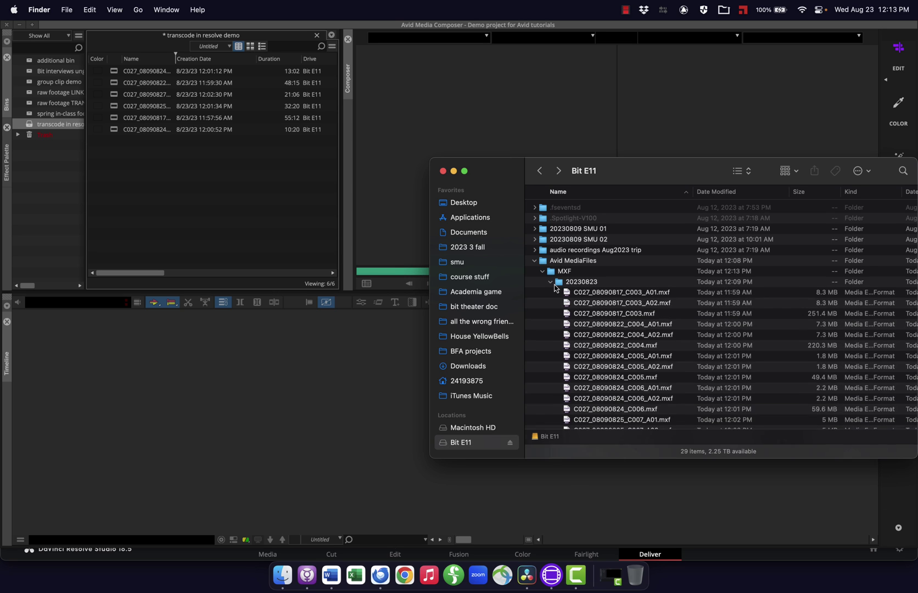
{"action": "scroll", "coordinate": [565, 357], "scroll_direction": "down", "scroll_amount": 5}
{"action": "left_click", "coordinate": [591, 409]}
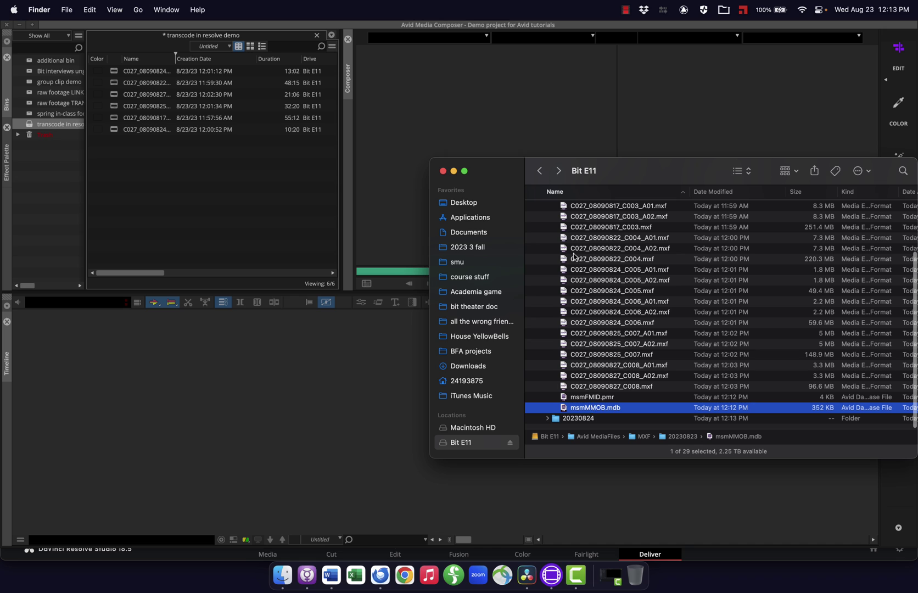
{"action": "scroll", "coordinate": [581, 341], "scroll_direction": "up", "scroll_amount": 10}
{"action": "left_click", "coordinate": [547, 282]}
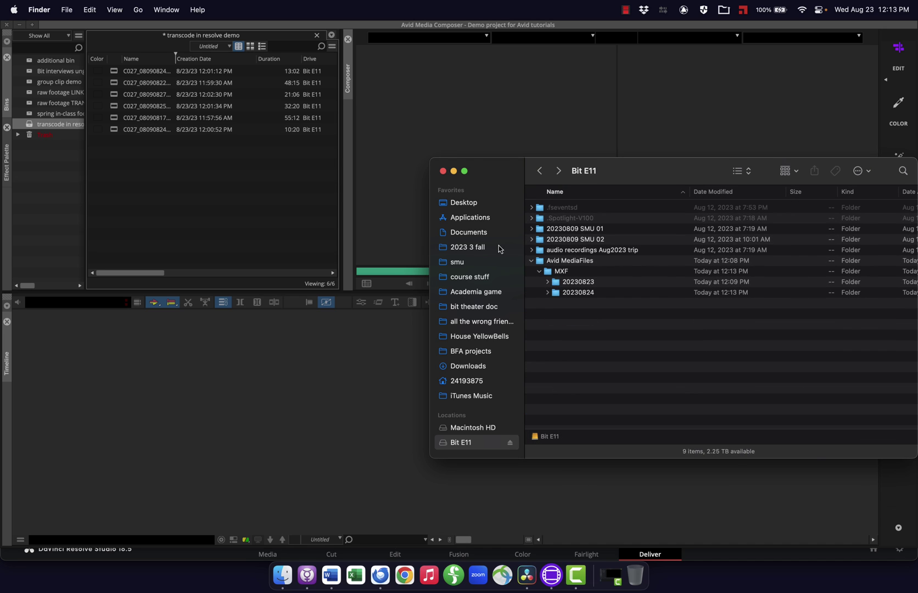
{"action": "left_click", "coordinate": [443, 171]}
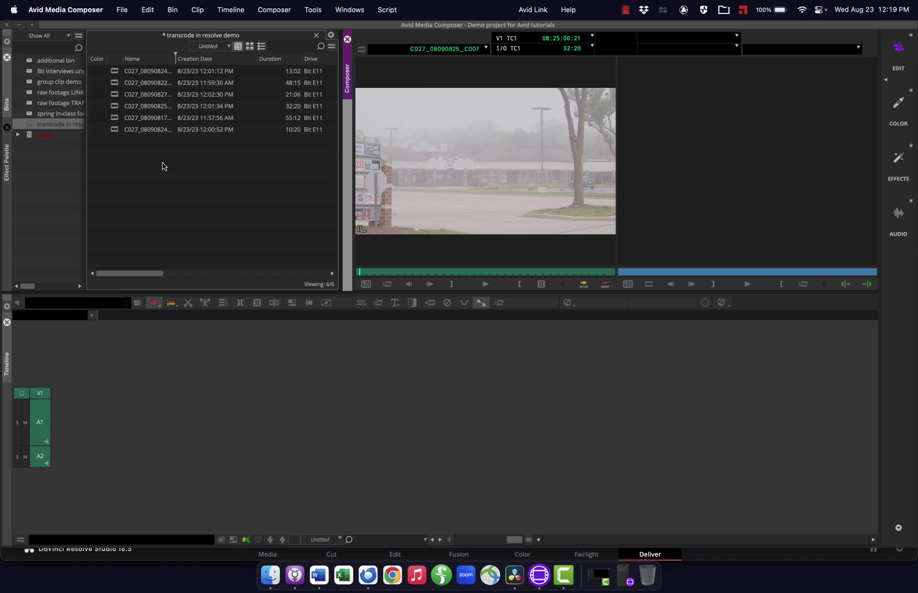
Step: In Avid Media Composer, create a sequence named temp sequence and edit clips C027_08090827_C008, C027_08090825_C007 and C027_08090817_C003 into it
{"action": "key", "text": "super+shift+n"}
{"action": "type", "text": "temp sequence"}
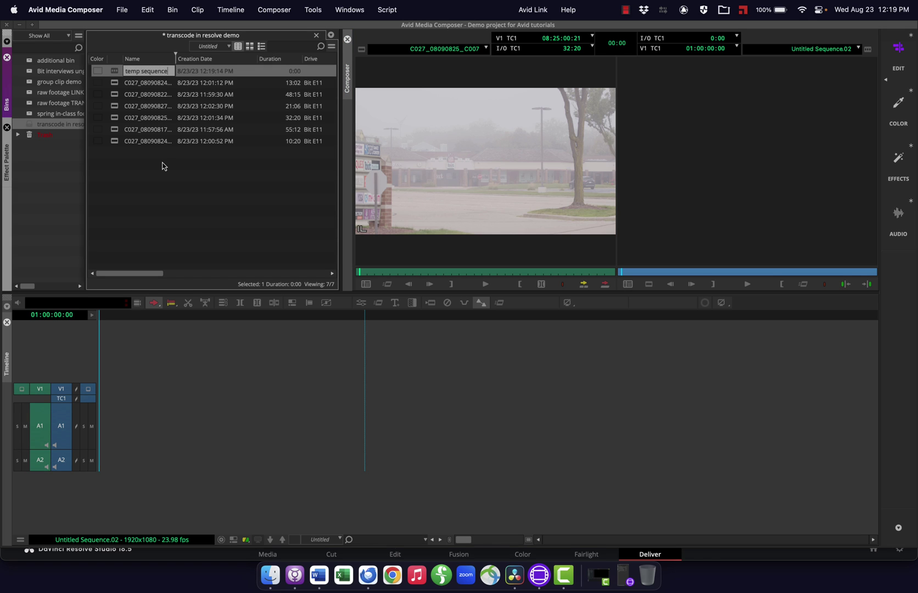
{"action": "left_click", "coordinate": [117, 109]}
{"action": "key", "text": "shift+Down"}
{"action": "key", "text": "shift+Down"}
{"action": "left_click_drag", "start_coordinate": [117, 112], "coordinate": [747, 159]}
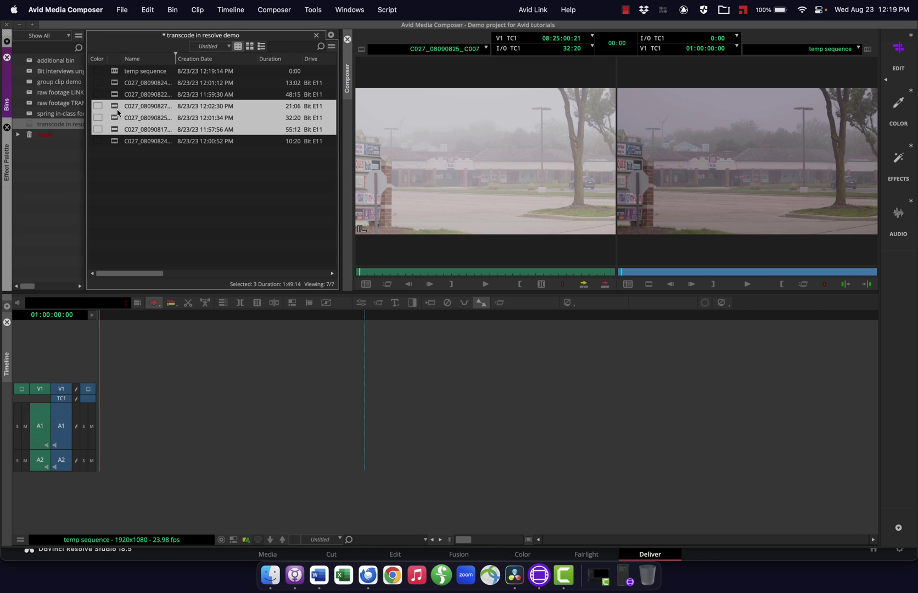
Step: Skim through temp sequence and mark its full length with an in point at the start and an out point at the end
{"action": "left_click_drag", "start_coordinate": [324, 320], "coordinate": [429, 317]}
{"action": "left_click", "coordinate": [620, 317]}
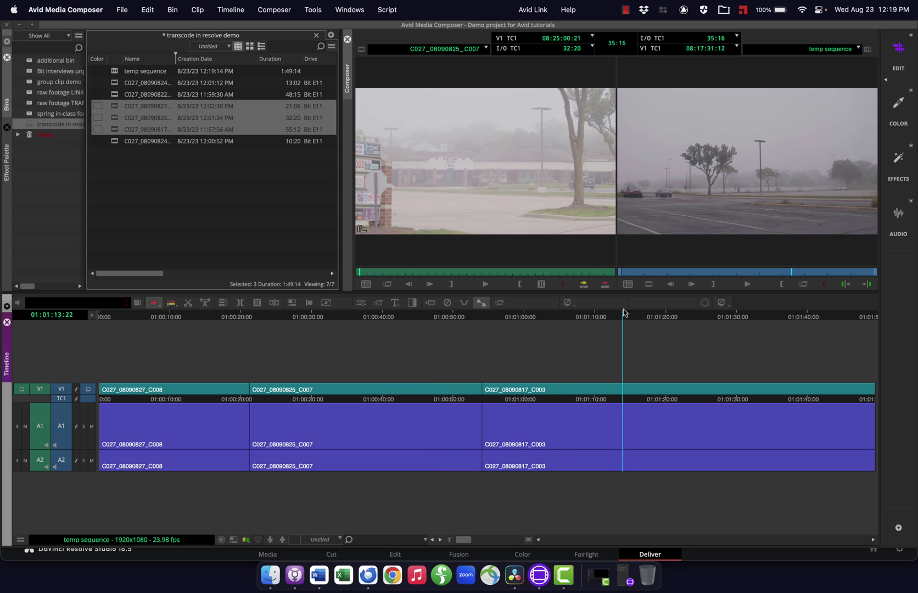
{"action": "left_click", "coordinate": [199, 317]}
{"action": "key", "text": "Home"}
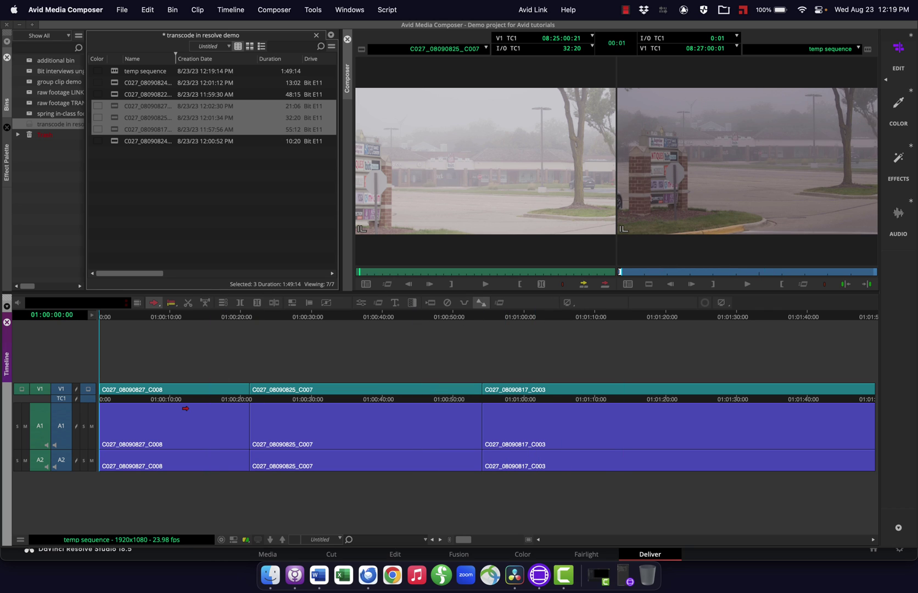
{"action": "key", "text": "End"}
{"action": "key", "text": "super+shift+a"}
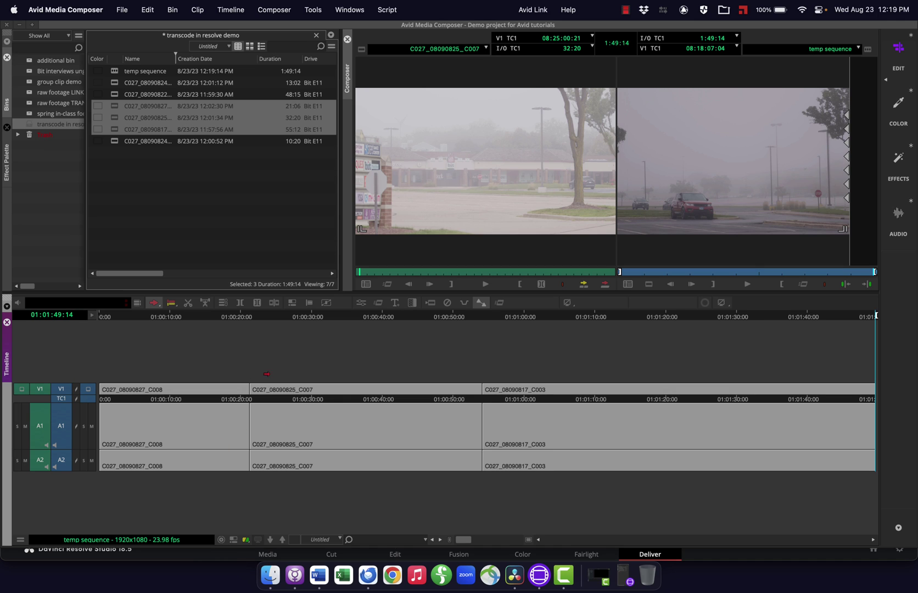
Step: Start an export of temp sequence using the AAF for Resolve export setting
{"action": "left_click", "coordinate": [120, 9]}
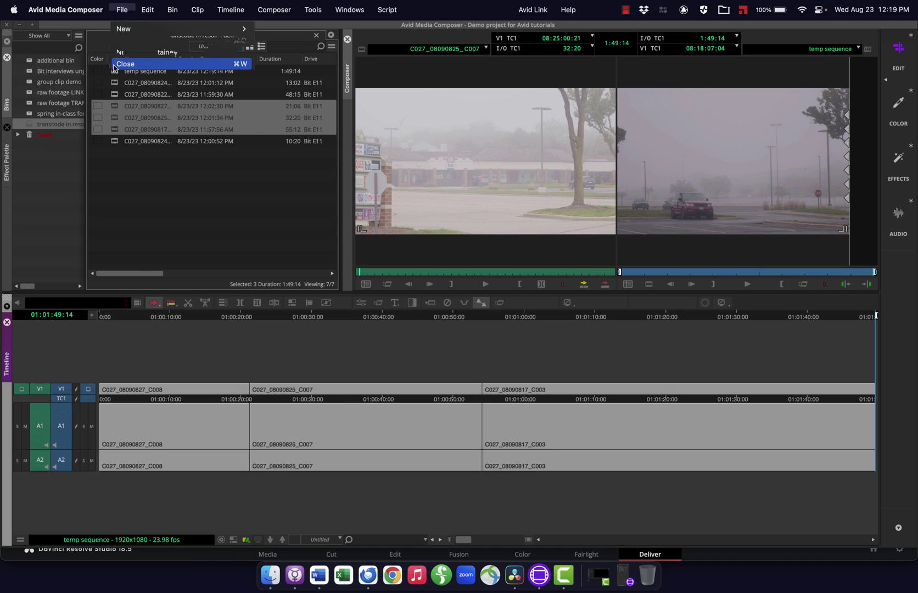
{"action": "mouse_move", "coordinate": [241, 175]}
{"action": "left_click", "coordinate": [286, 186]}
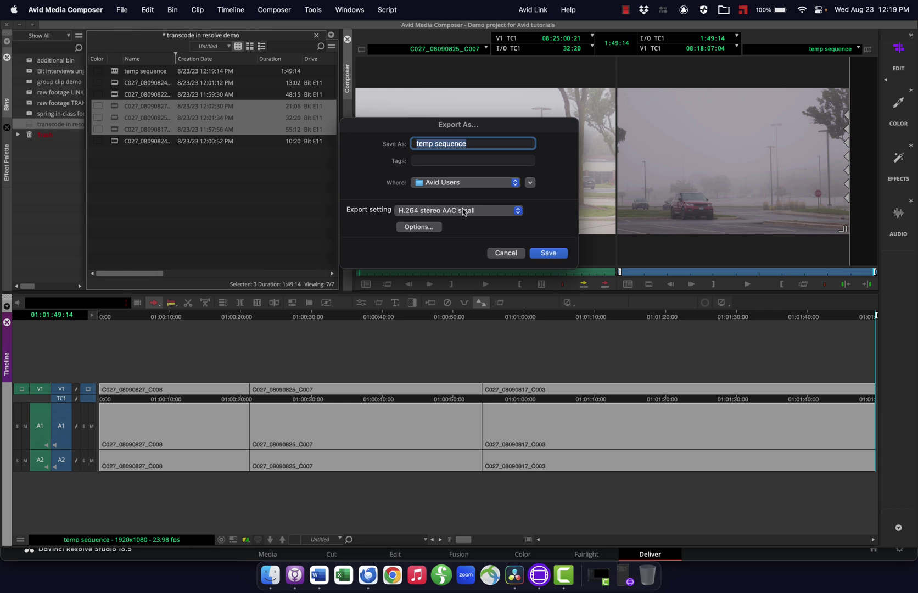
{"action": "left_click", "coordinate": [463, 210]}
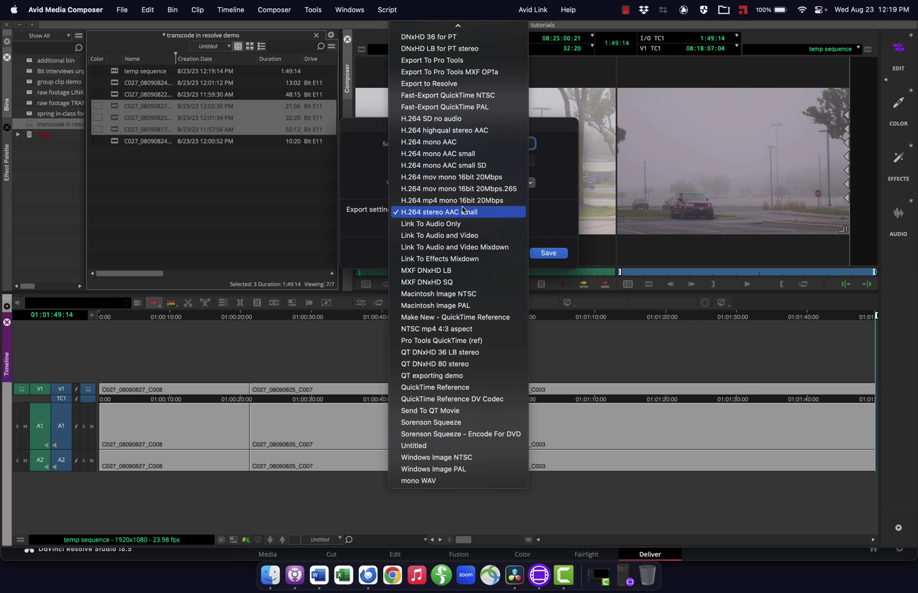
{"action": "scroll", "coordinate": [463, 209], "scroll_direction": "up", "scroll_amount": 5}
{"action": "left_click", "coordinate": [431, 56]}
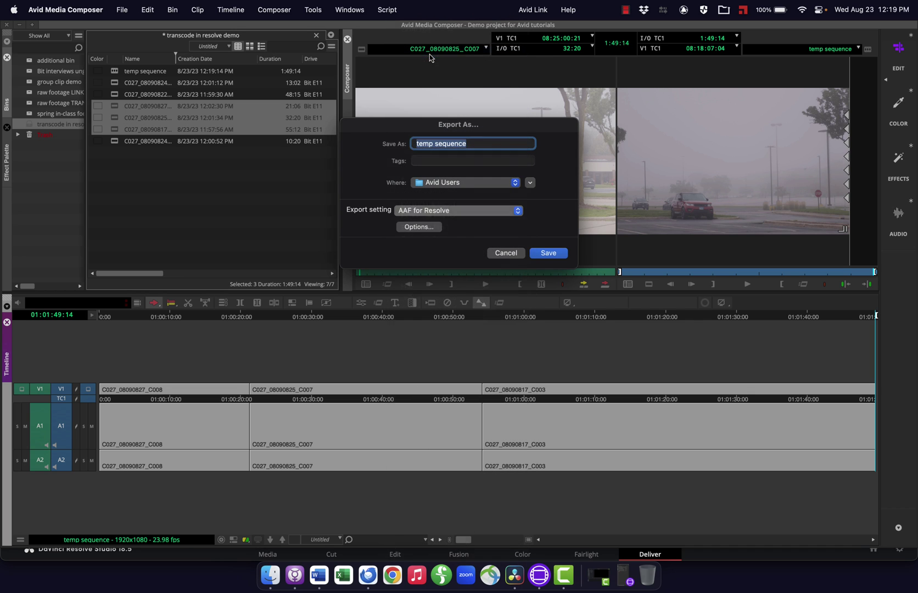
Step: Exclude the sequence's audio tracks in the AAF for Resolve export options and save the settings
{"action": "left_click", "coordinate": [423, 228]}
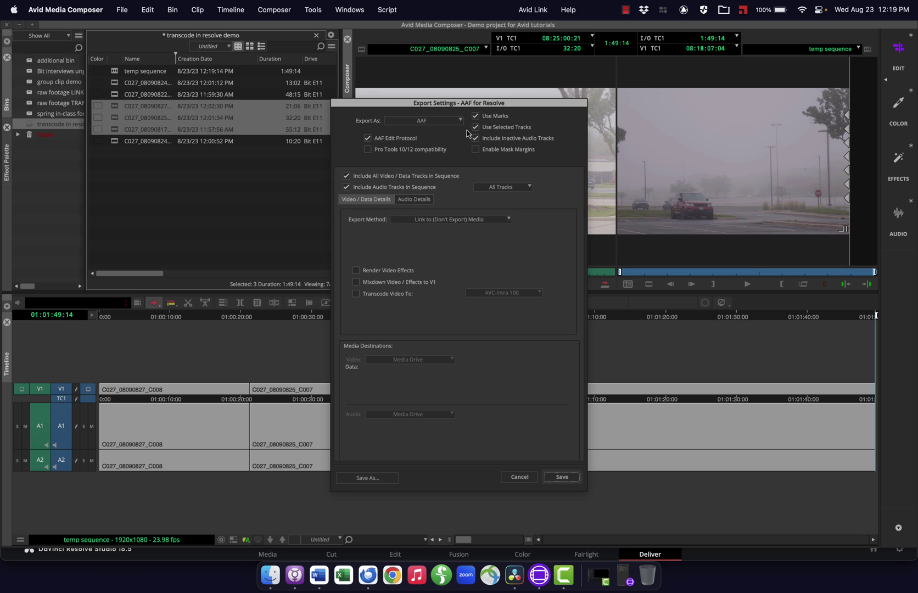
{"action": "left_click", "coordinate": [364, 188]}
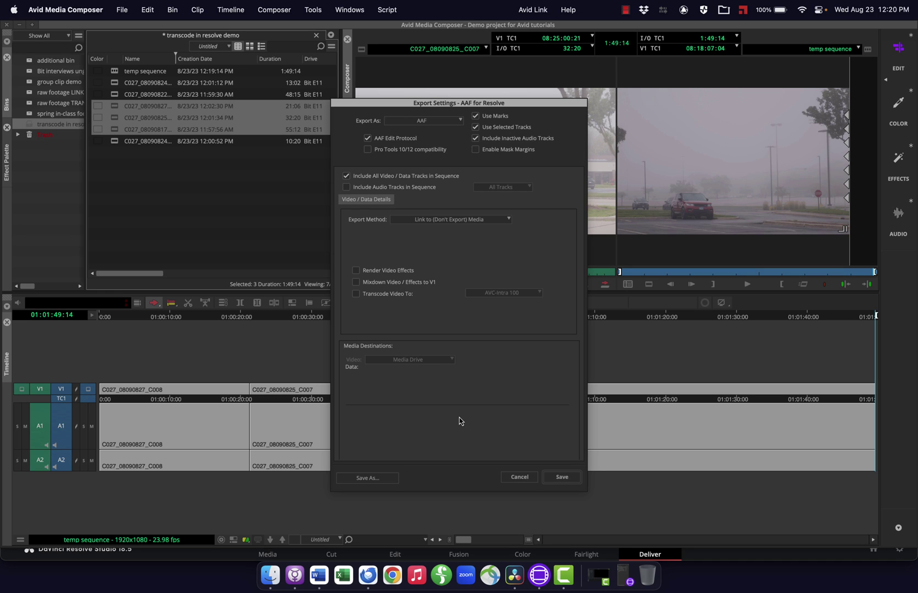
{"action": "left_click", "coordinate": [560, 477]}
Step: Save the temp sequence AAF export to the root of the Bit E11 drive
{"action": "left_click", "coordinate": [531, 182]}
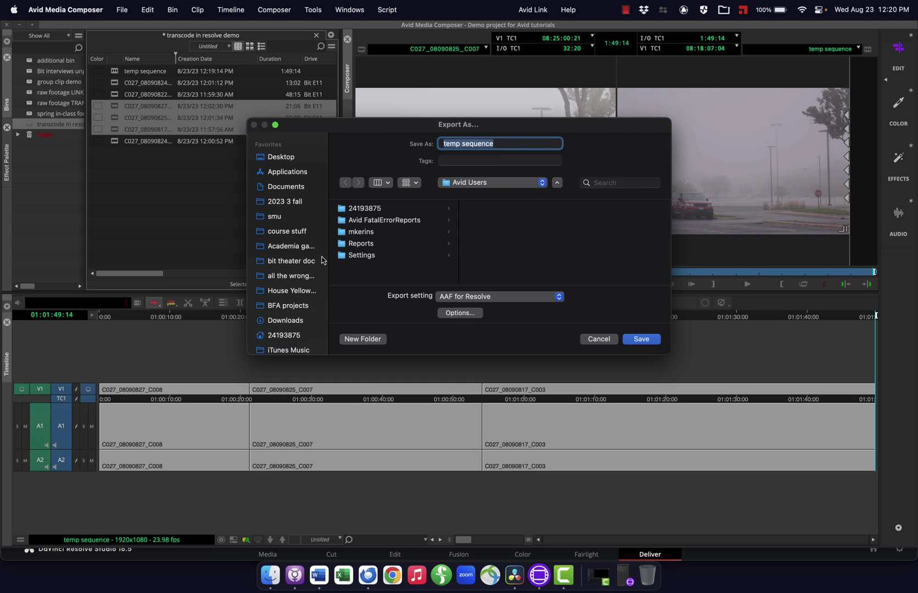
{"action": "scroll", "coordinate": [292, 270], "scroll_direction": "down", "scroll_amount": 3}
{"action": "scroll", "coordinate": [292, 270], "scroll_direction": "up", "scroll_amount": 2}
{"action": "left_click", "coordinate": [282, 328]}
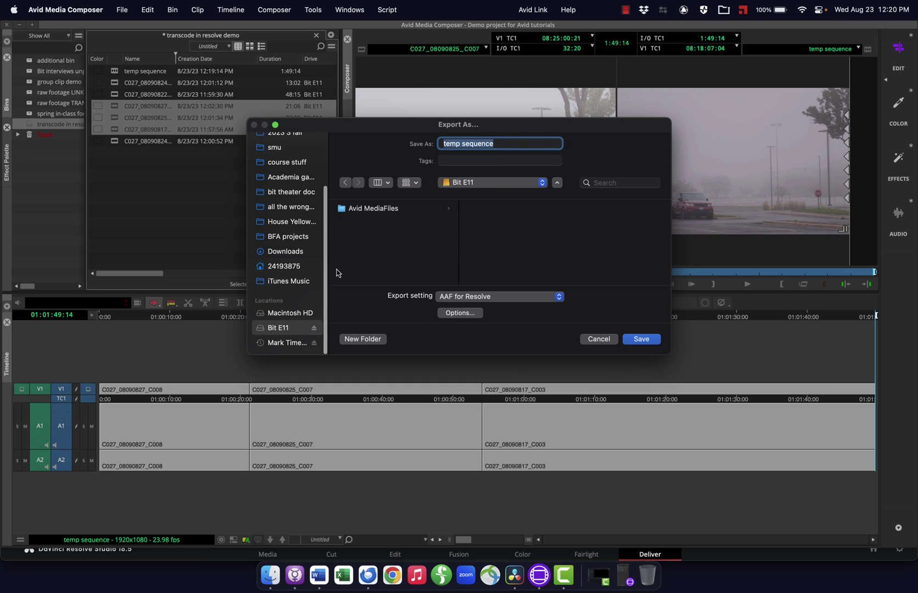
{"action": "left_click", "coordinate": [643, 338]}
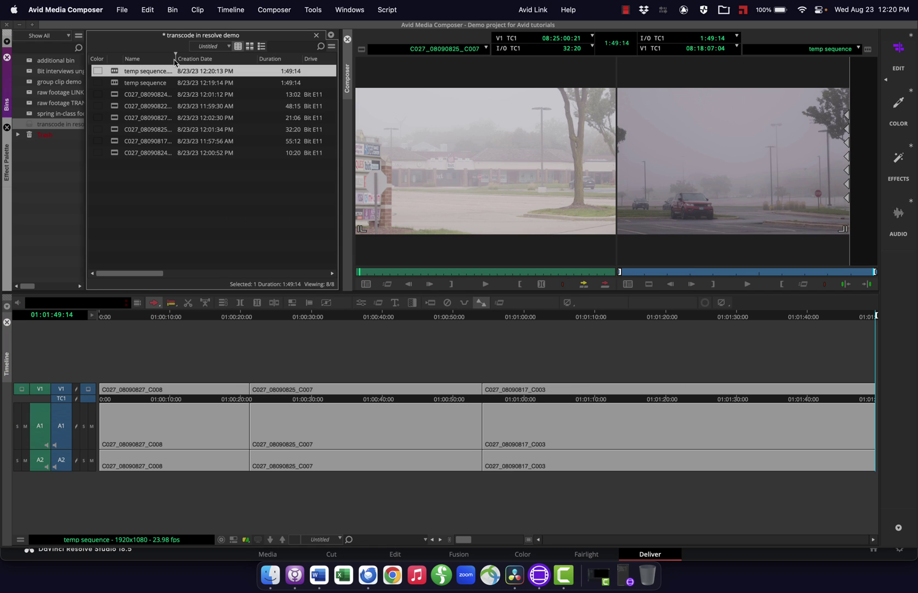
Step: Remove the Color column from the transcode in resolve demo bin and widen the Name column to fit the full names
{"action": "left_click", "coordinate": [96, 58]}
{"action": "key", "text": "Delete"}
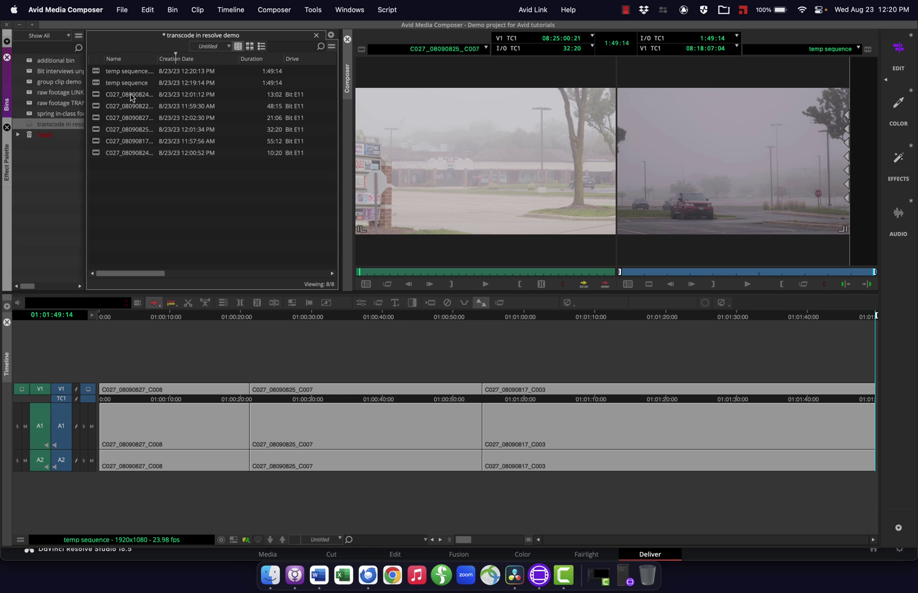
{"action": "left_click_drag", "start_coordinate": [156, 58], "coordinate": [198, 57]}
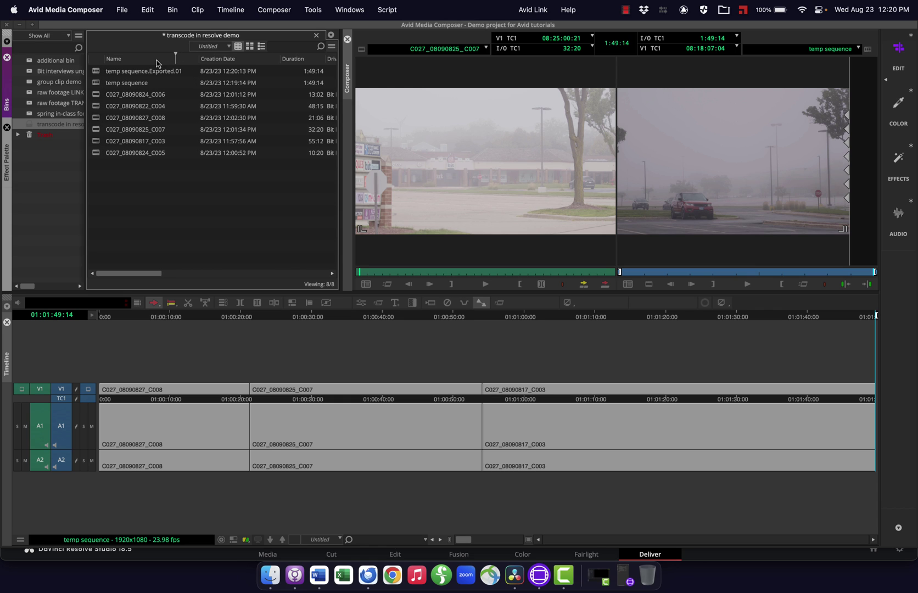
Step: Switch to DaVinci Resolve, go to the Media page and save the transcode to Avid demo project
{"action": "key", "text": "super+Tab"}
{"action": "key", "text": "super+Tab"}
{"action": "key", "text": "super+Tab"}
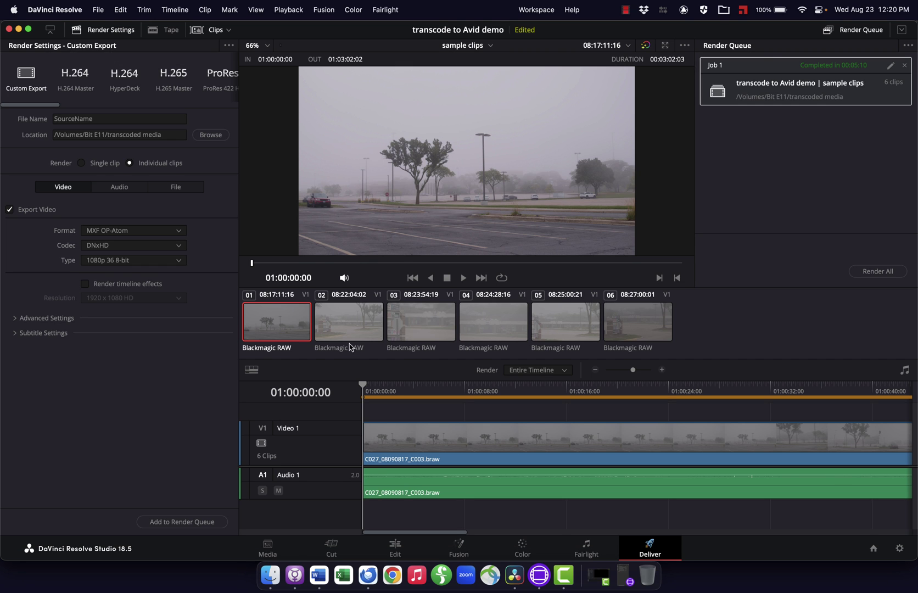
{"action": "left_click", "coordinate": [268, 549]}
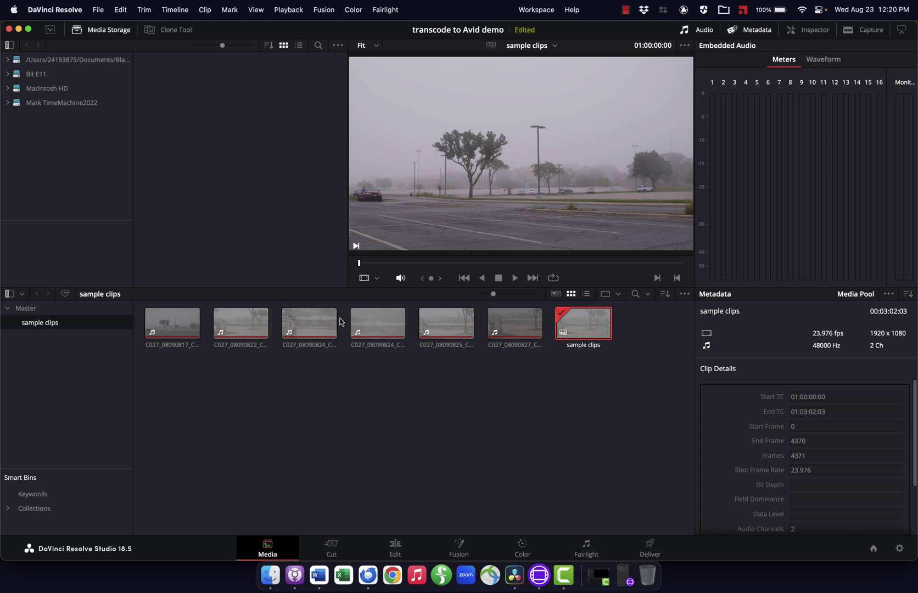
{"action": "left_click", "coordinate": [98, 6]}
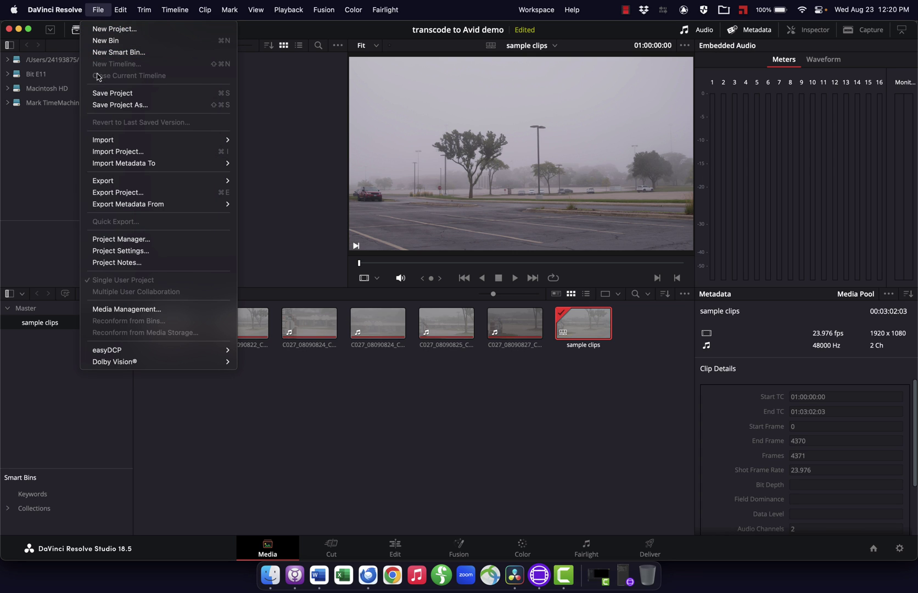
{"action": "left_click", "coordinate": [112, 92]}
Step: Create a new project named demo import from Avid to color
{"action": "left_click", "coordinate": [97, 9]}
{"action": "left_click", "coordinate": [100, 31]}
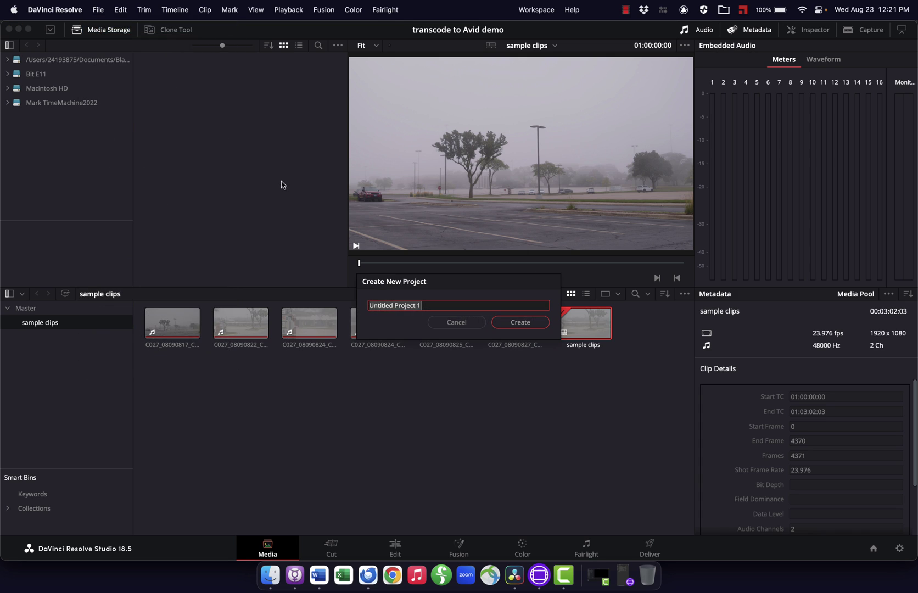
{"action": "type", "text": "demo im"}
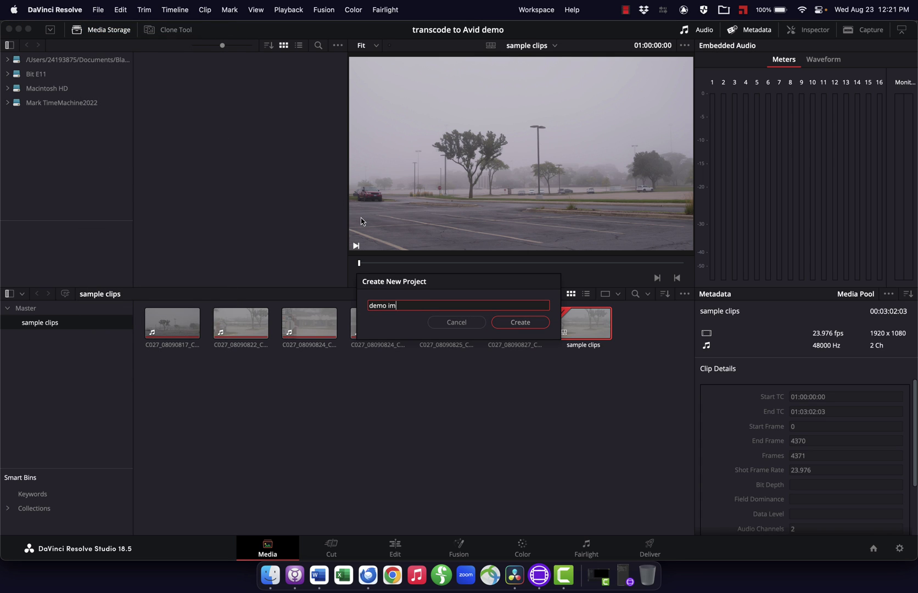
{"action": "type", "text": "port from Avid to color"}
{"action": "key", "text": "Return"}
Step: On the Edit page, import temp sequence.aaf from the Bit E11 drive as a timeline, keeping the default AAF import options
{"action": "left_click", "coordinate": [405, 554]}
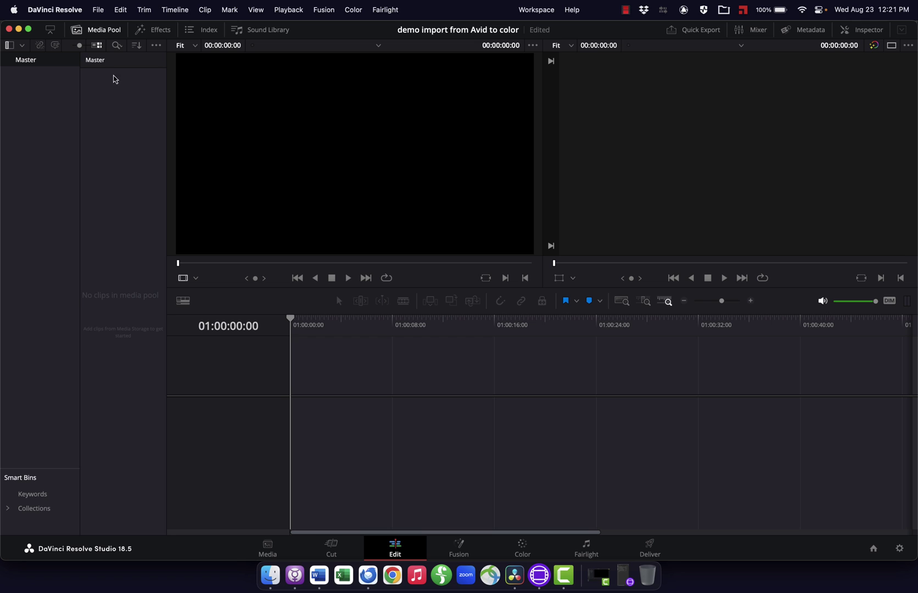
{"action": "right_click", "coordinate": [115, 120]}
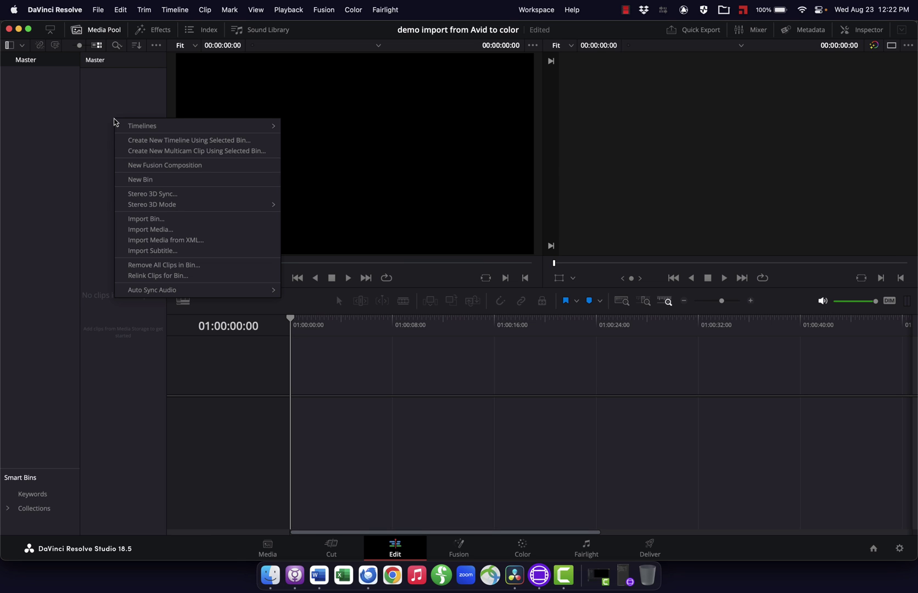
{"action": "mouse_move", "coordinate": [141, 133]}
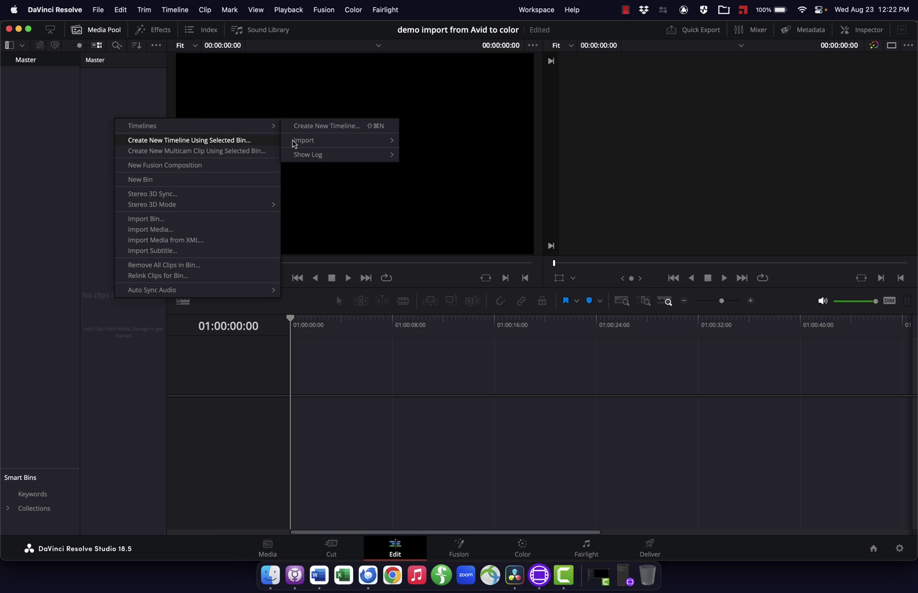
{"action": "mouse_move", "coordinate": [301, 143]}
{"action": "left_click", "coordinate": [419, 140]}
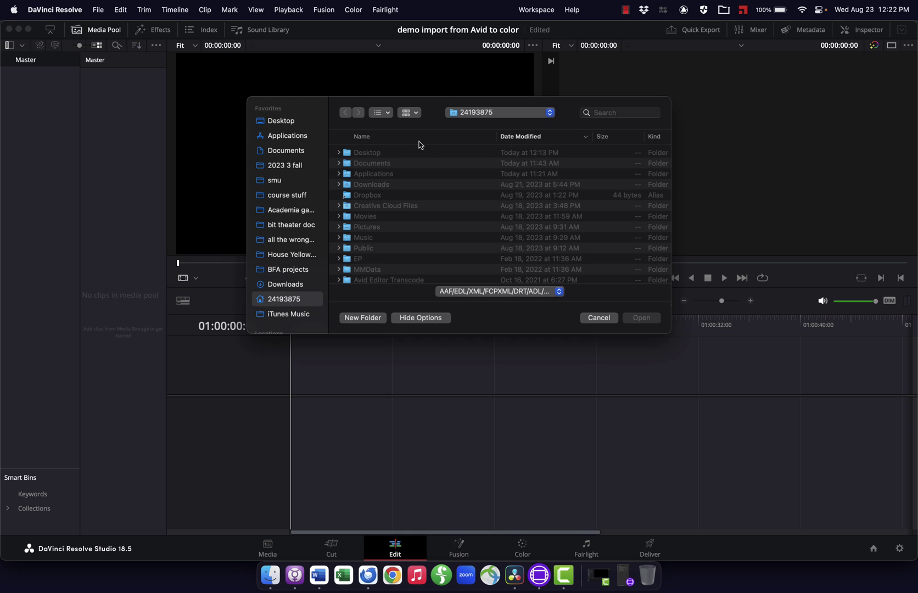
{"action": "scroll", "coordinate": [292, 305], "scroll_direction": "down", "scroll_amount": 3}
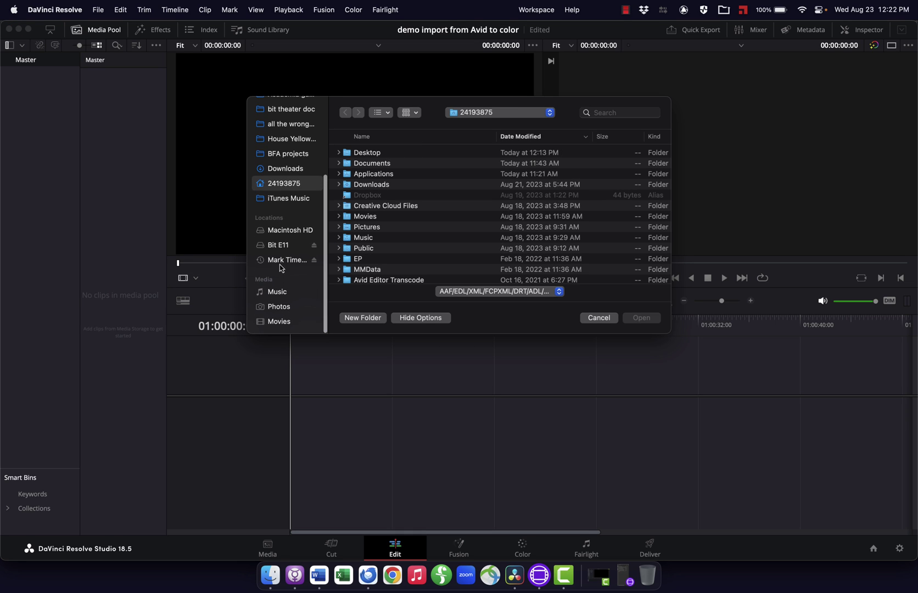
{"action": "left_click", "coordinate": [280, 245]}
{"action": "left_click", "coordinate": [387, 153]}
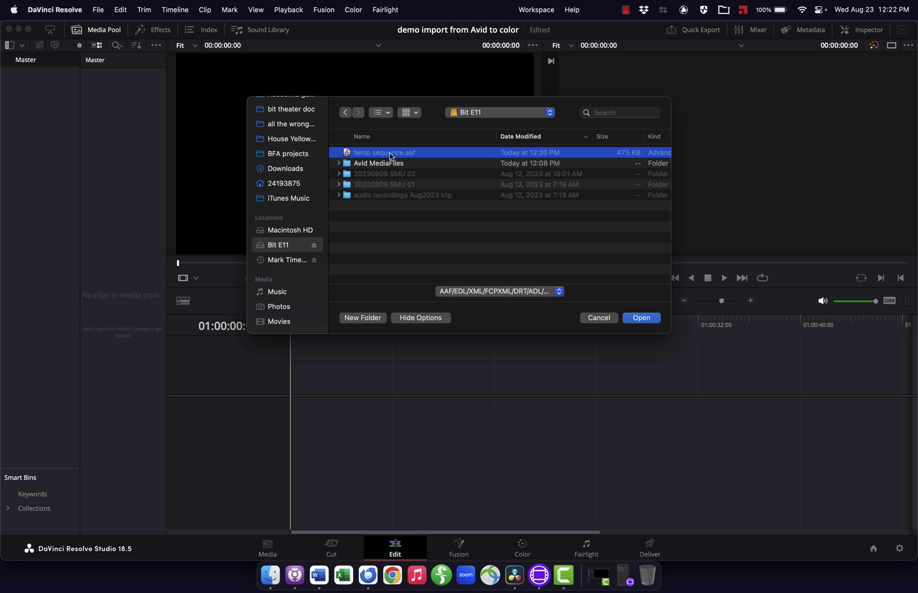
{"action": "left_click", "coordinate": [641, 317]}
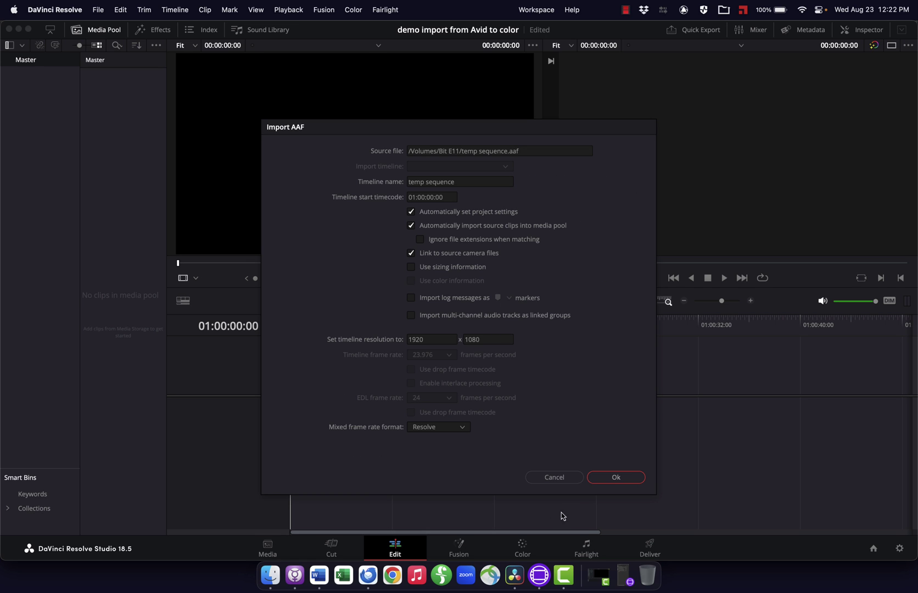
{"action": "left_click", "coordinate": [604, 478]}
Step: Skim the imported timeline and reveal the source file of clip C027_08090827_C008 in Finder
{"action": "left_click_drag", "start_coordinate": [355, 329], "coordinate": [638, 326]}
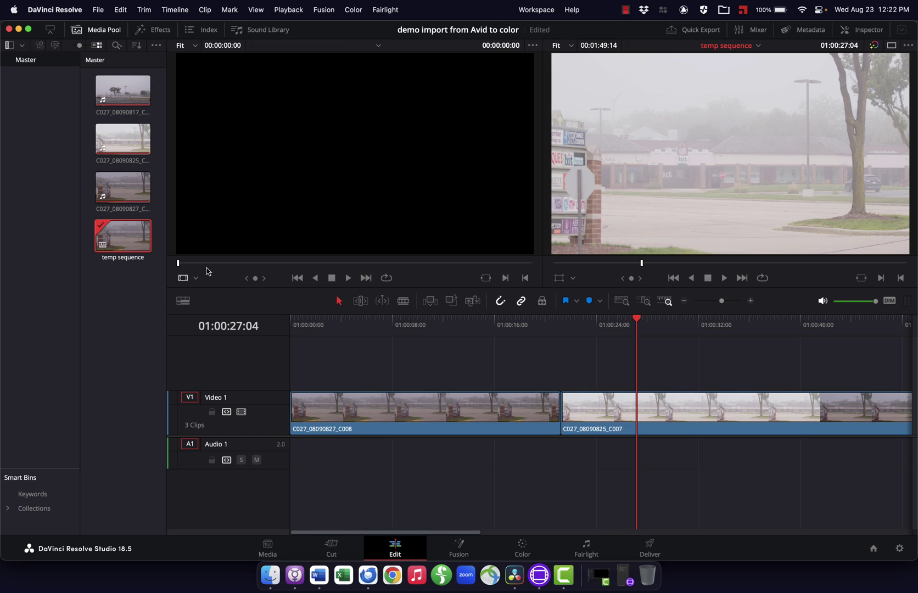
{"action": "left_click", "coordinate": [118, 193]}
{"action": "right_click", "coordinate": [118, 194]}
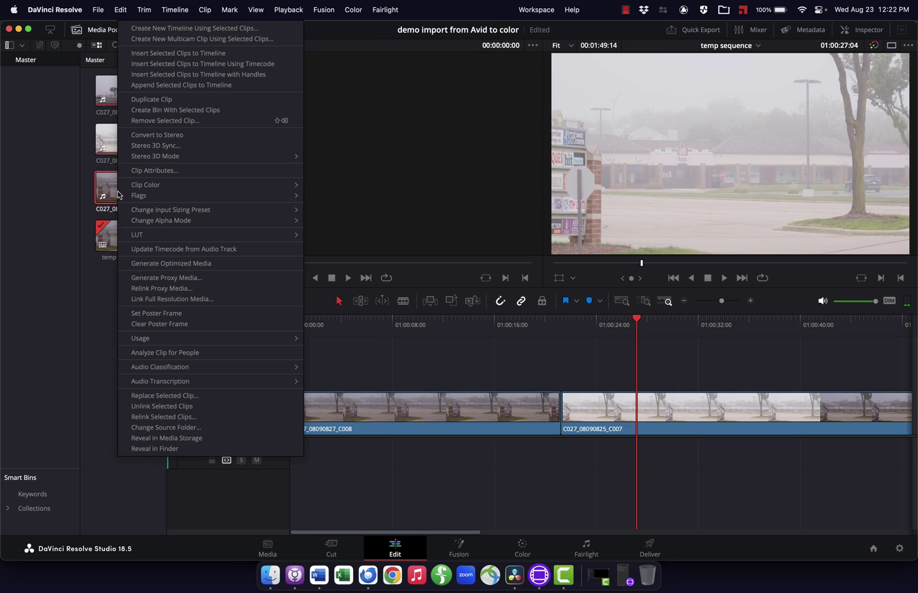
{"action": "left_click", "coordinate": [152, 449]}
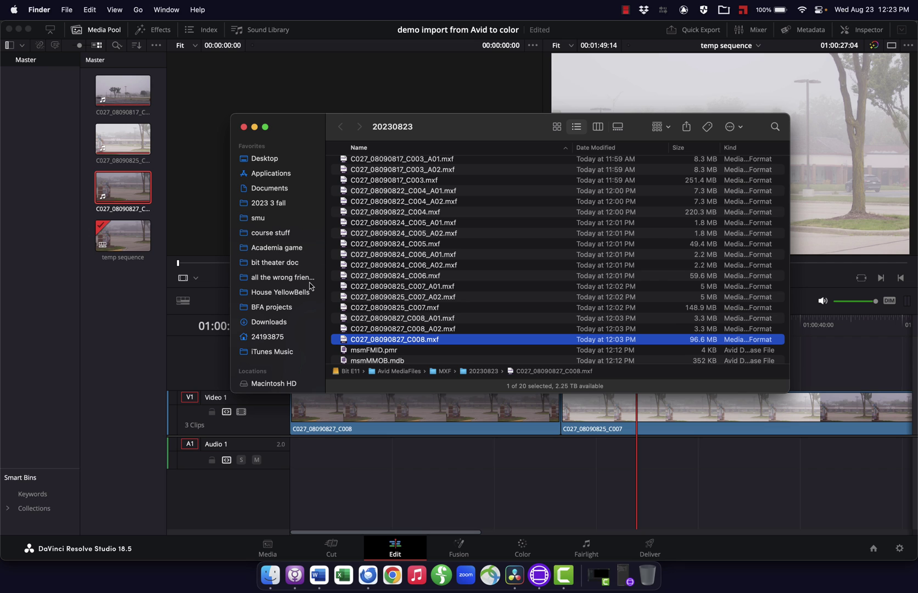
Step: Back in DaVinci Resolve, delete temp sequence and all its source clips from the media pool
{"action": "left_click", "coordinate": [141, 313]}
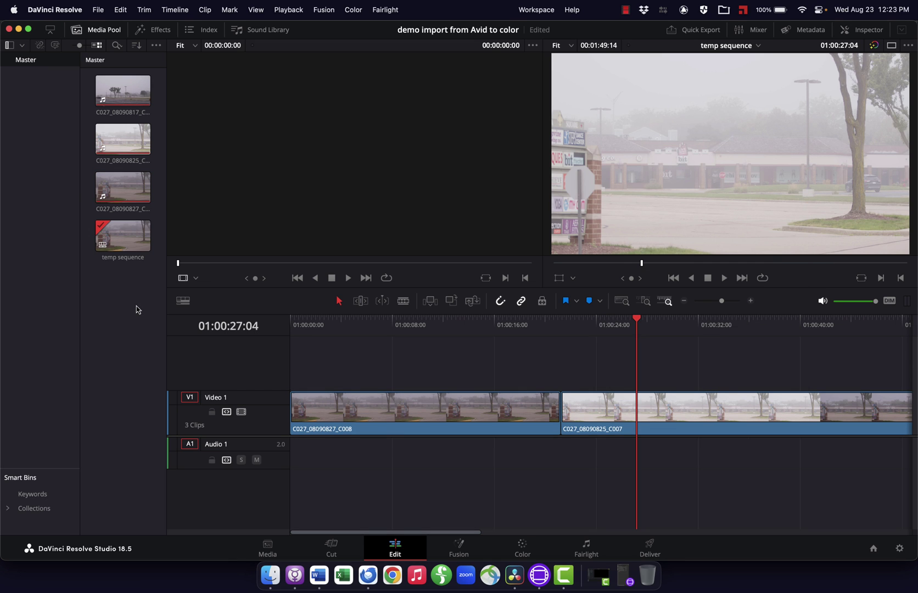
{"action": "key", "text": "super+a"}
{"action": "key", "text": "BackSpace"}
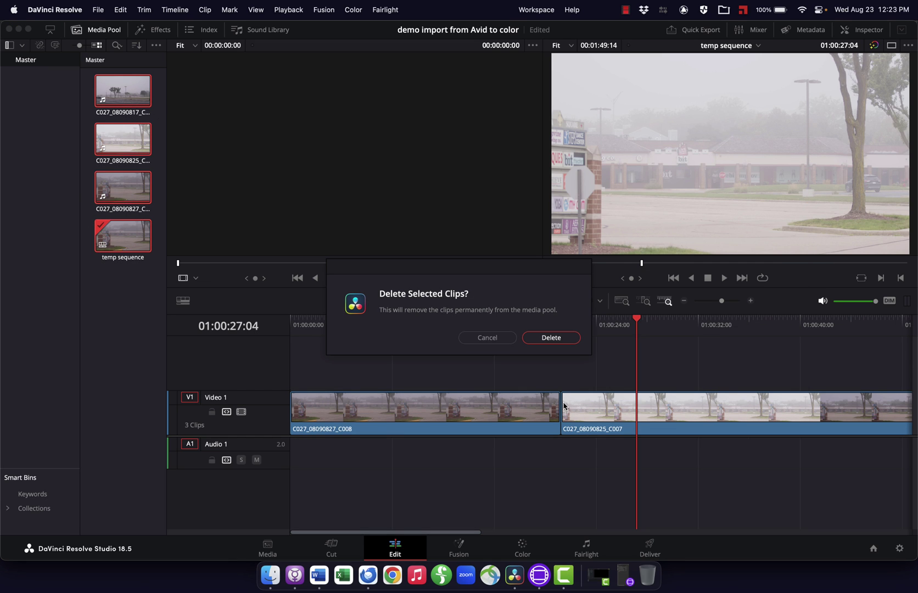
{"action": "left_click", "coordinate": [551, 337]}
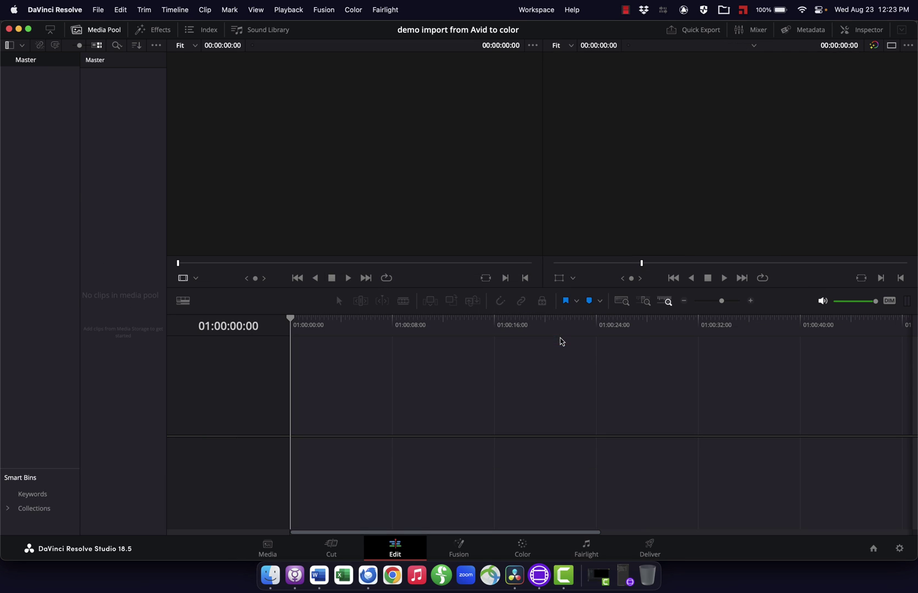
Step: Create a bin named media in the Master bin of the media pool
{"action": "right_click", "coordinate": [133, 168]}
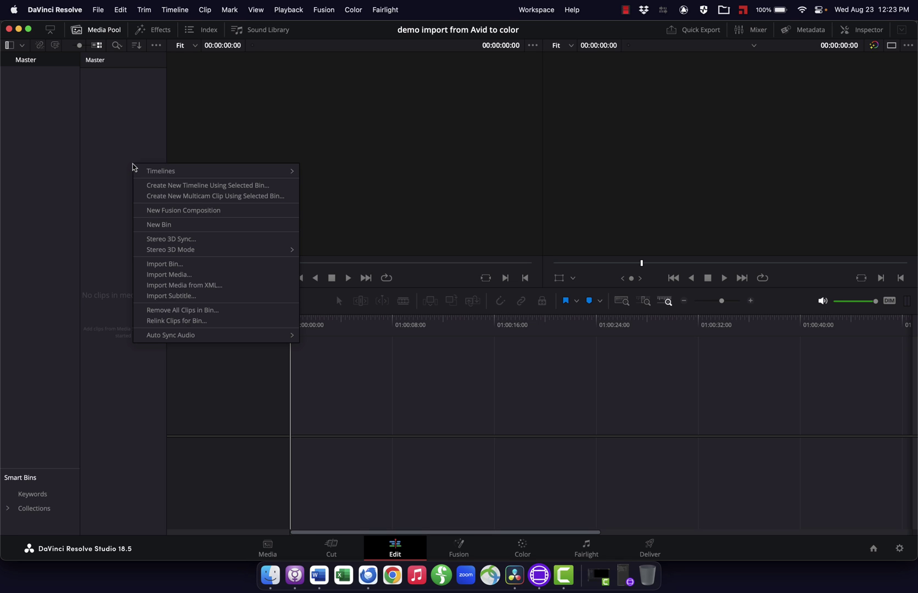
{"action": "left_click", "coordinate": [160, 224]}
{"action": "type", "text": "media"}
{"action": "key", "text": "Return"}
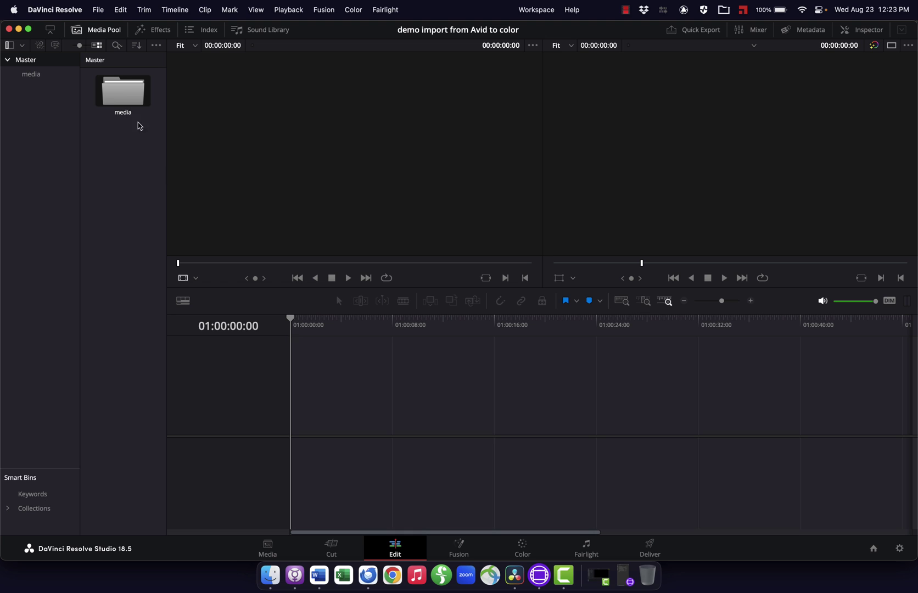
Step: From Finder, add all the .braw clips in the Bit E11 folder 20230809 SMU 01 to the media bin on Resolve's Media page
{"action": "key", "text": "shift+2"}
{"action": "key", "text": "super+Tab"}
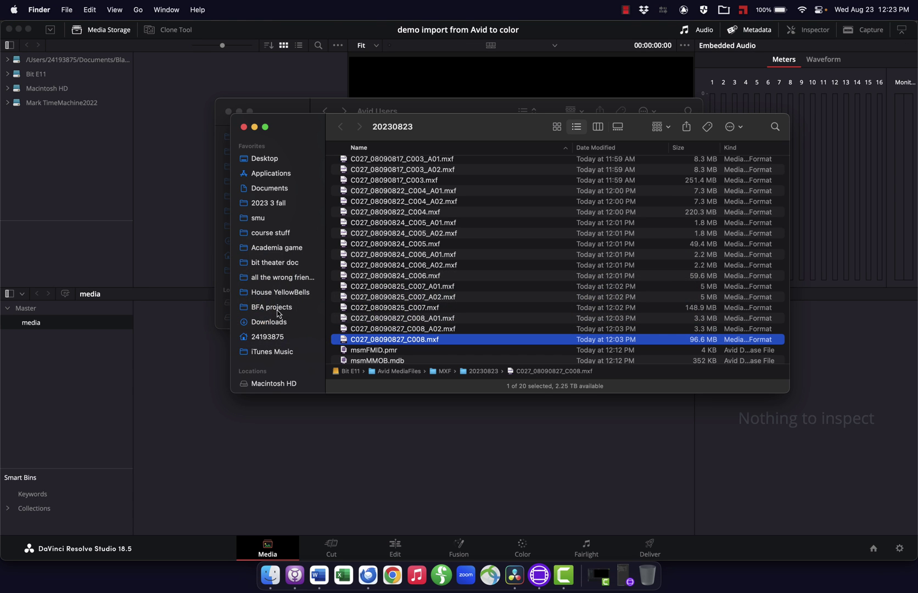
{"action": "left_click", "coordinate": [262, 361]}
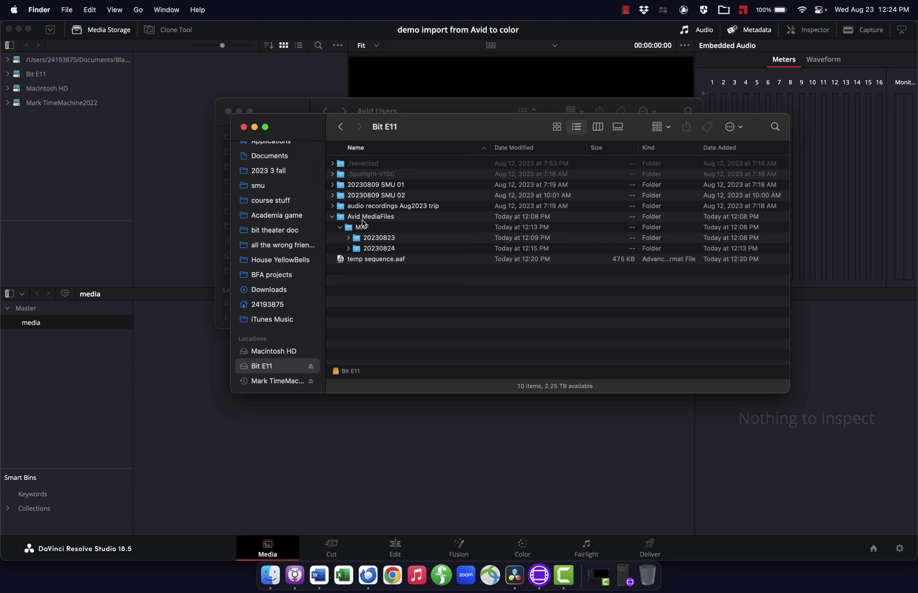
{"action": "double_click", "coordinate": [362, 186]}
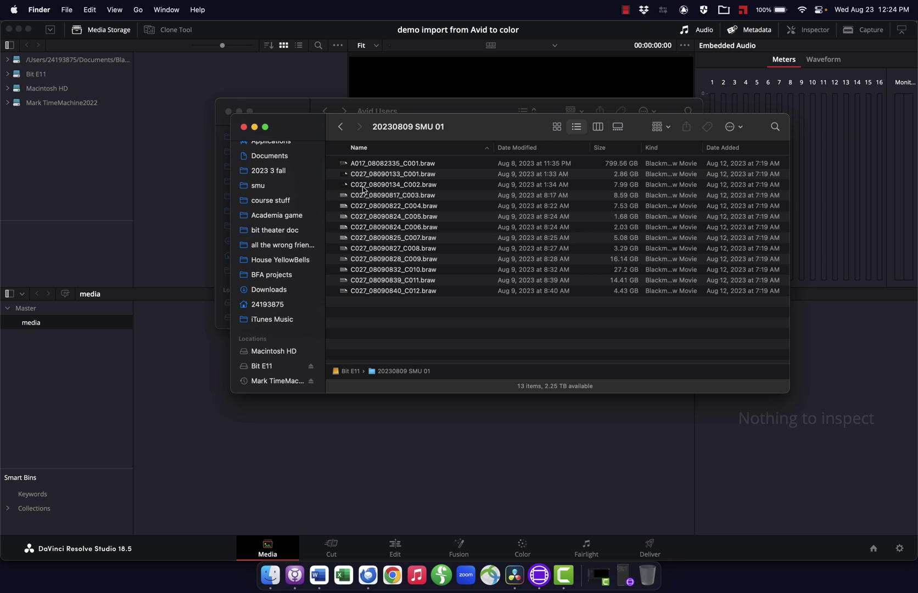
{"action": "left_click", "coordinate": [368, 166]}
{"action": "key", "text": "super+a"}
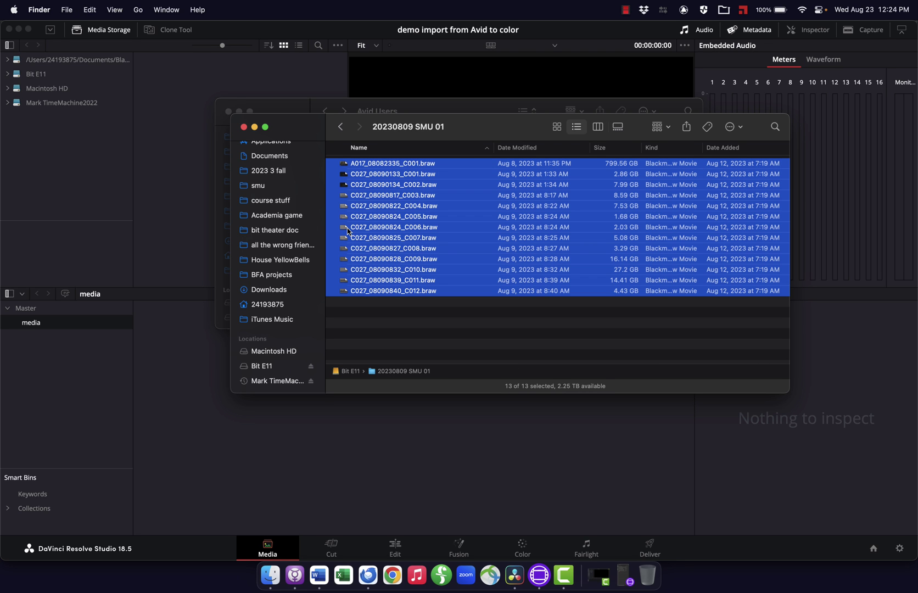
{"action": "left_click_drag", "start_coordinate": [356, 237], "coordinate": [184, 450]}
{"action": "left_click", "coordinate": [213, 187]}
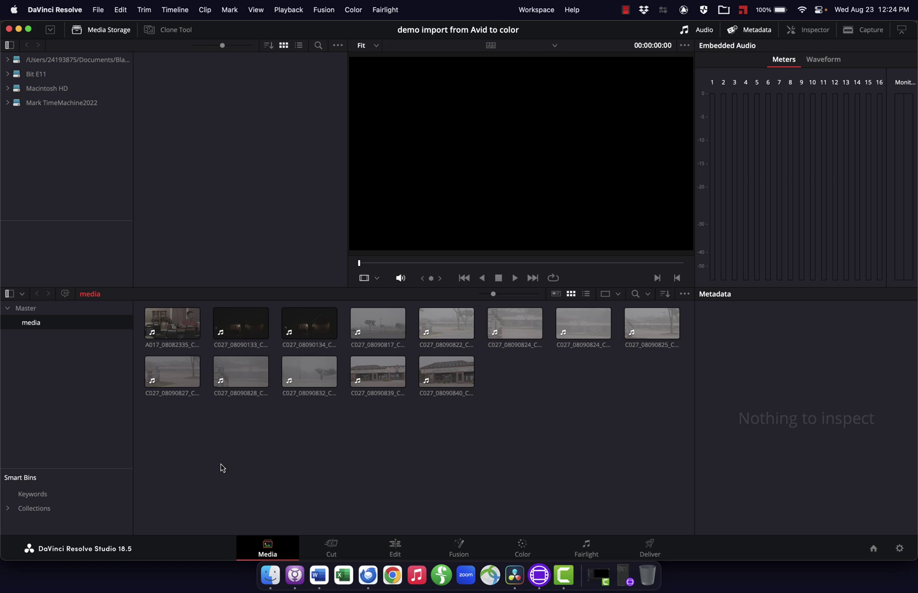
Step: Create a bin named timelines in the Master bin and open it
{"action": "left_click", "coordinate": [83, 353]}
{"action": "left_click", "coordinate": [21, 309]}
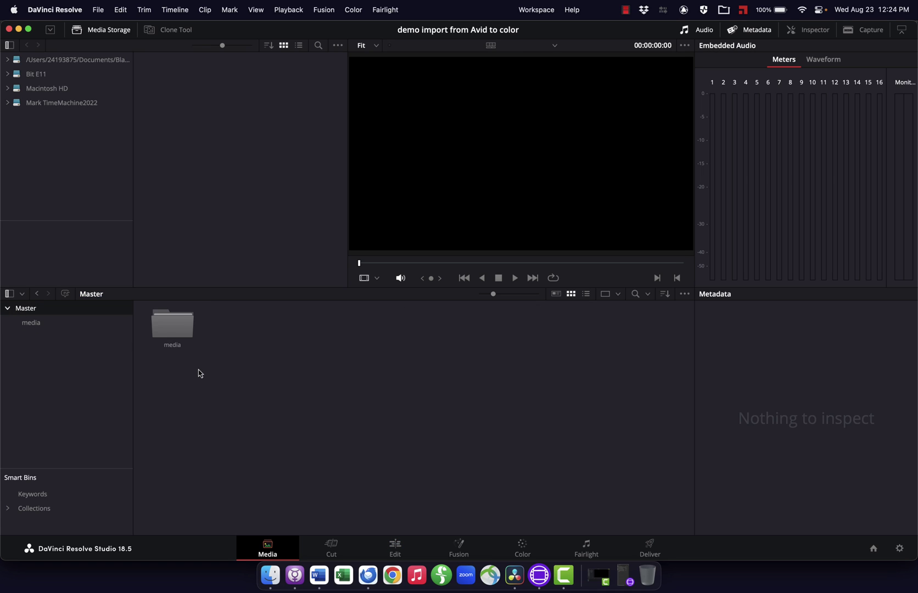
{"action": "right_click", "coordinate": [261, 347]}
{"action": "left_click", "coordinate": [283, 405]}
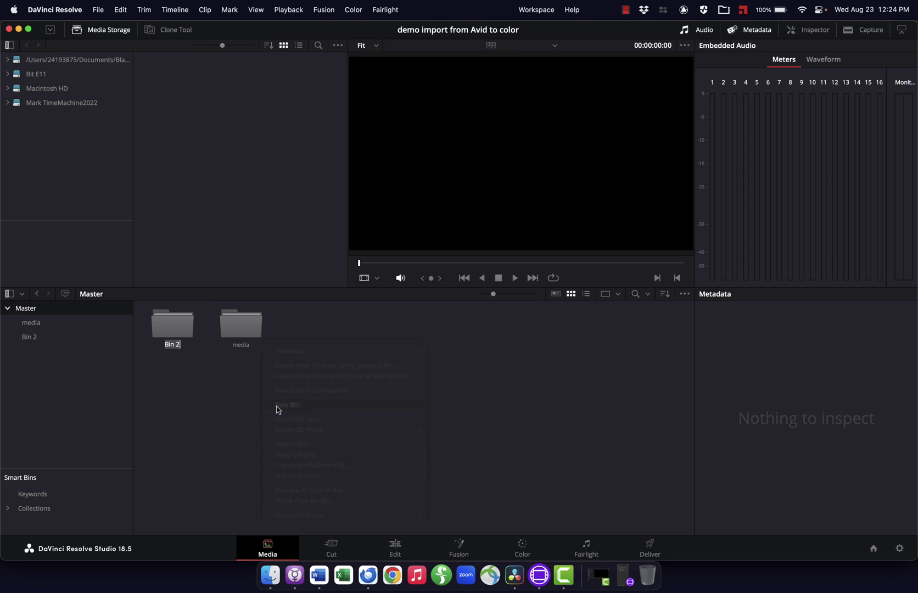
{"action": "type", "text": "timelines"}
{"action": "key", "text": "Return"}
{"action": "left_click", "coordinate": [185, 344]}
{"action": "double_click", "coordinate": [185, 344]}
Step: Import temp sequence.aaf into the timelines bin without automatically importing source clips, matching against the clips in the Master folder
{"action": "right_click", "coordinate": [222, 364]}
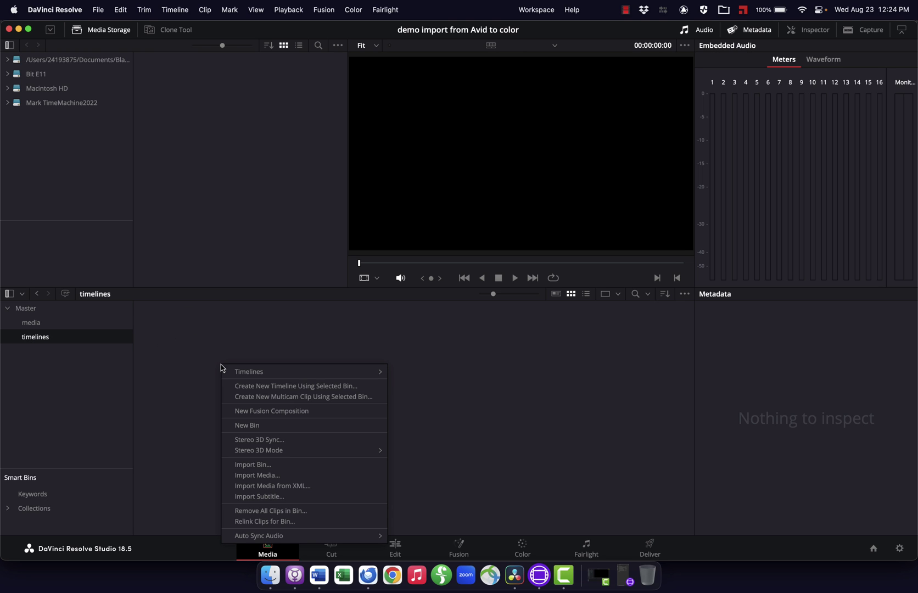
{"action": "mouse_move", "coordinate": [254, 374]}
{"action": "mouse_move", "coordinate": [436, 380]}
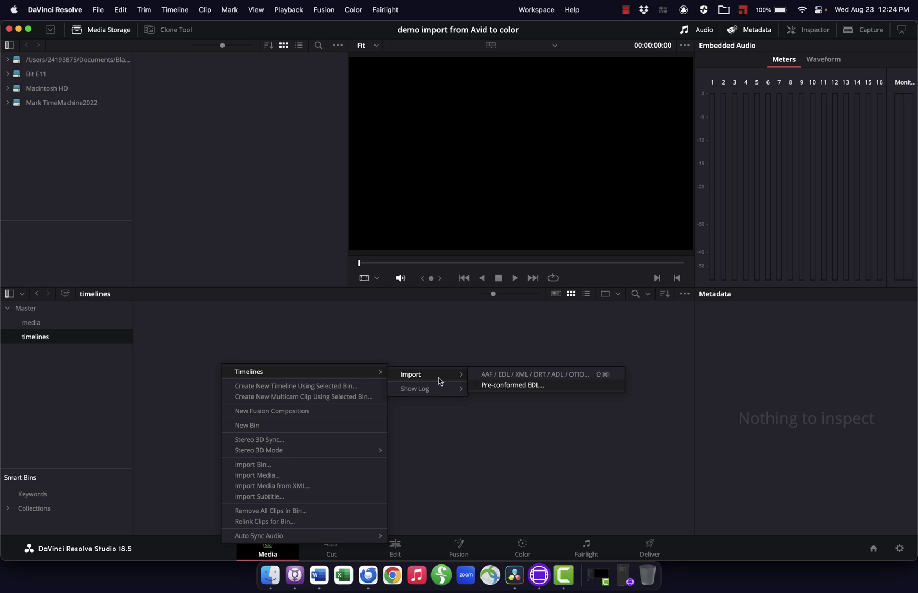
{"action": "left_click", "coordinate": [505, 378]}
{"action": "left_click", "coordinate": [392, 154]}
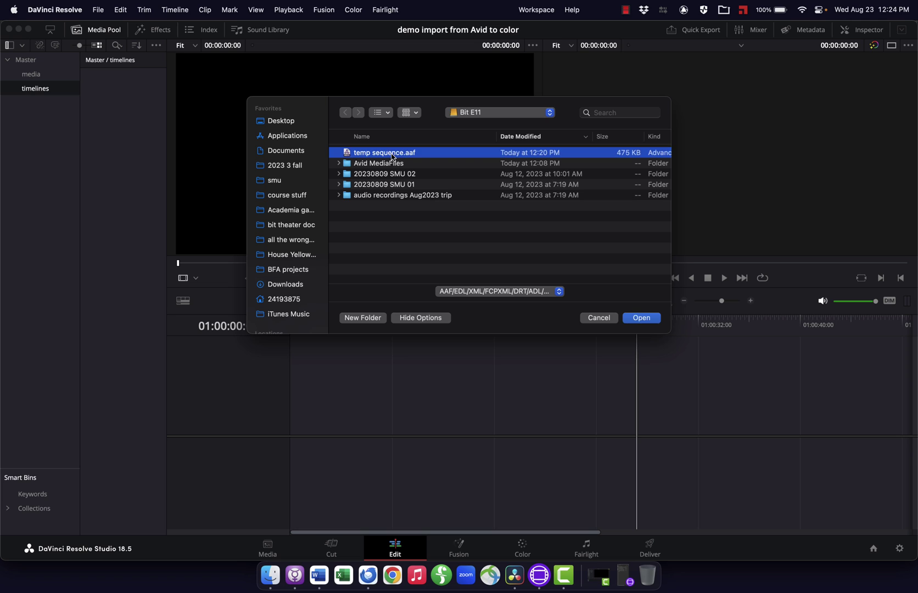
{"action": "left_click", "coordinate": [634, 318]}
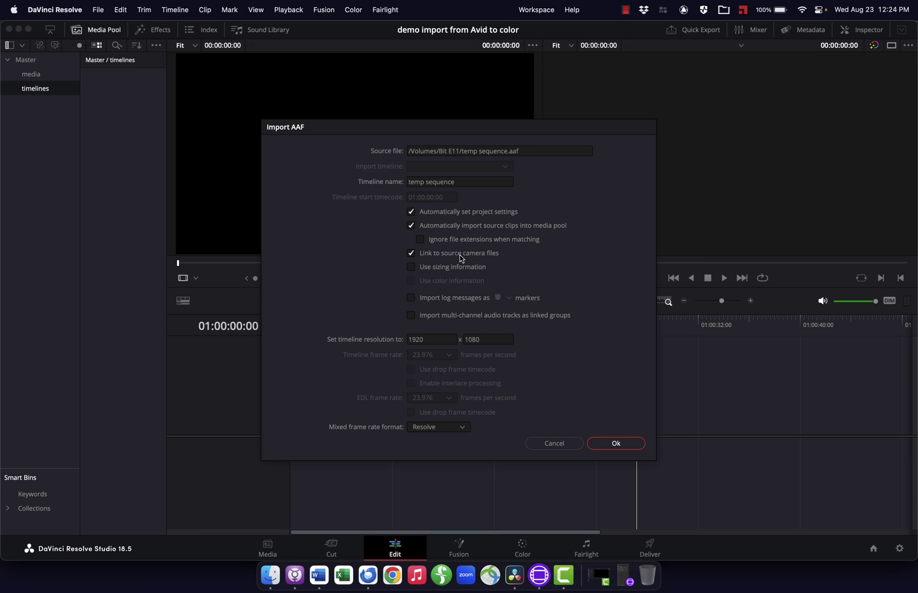
{"action": "left_click", "coordinate": [410, 227]}
{"action": "left_click", "coordinate": [615, 443]}
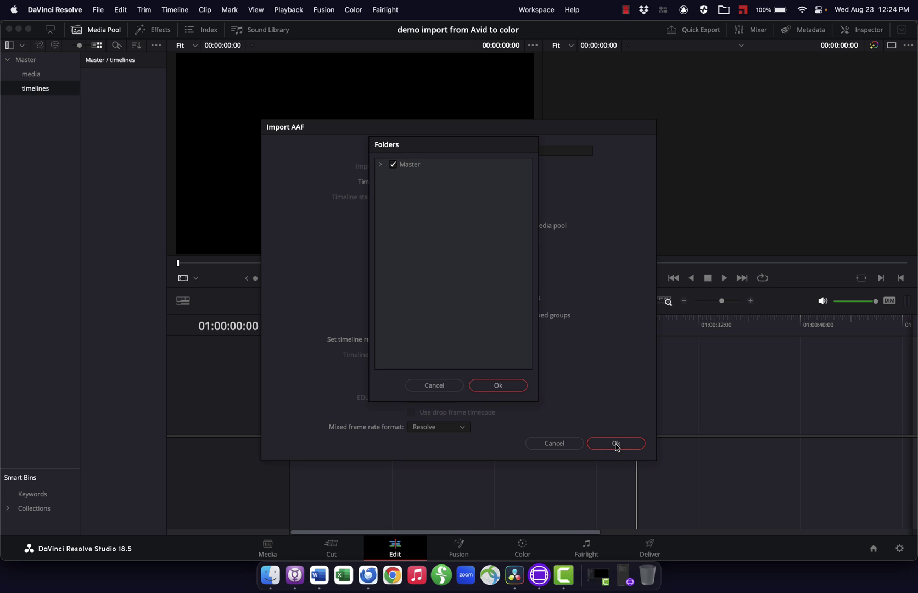
{"action": "left_click", "coordinate": [491, 385]}
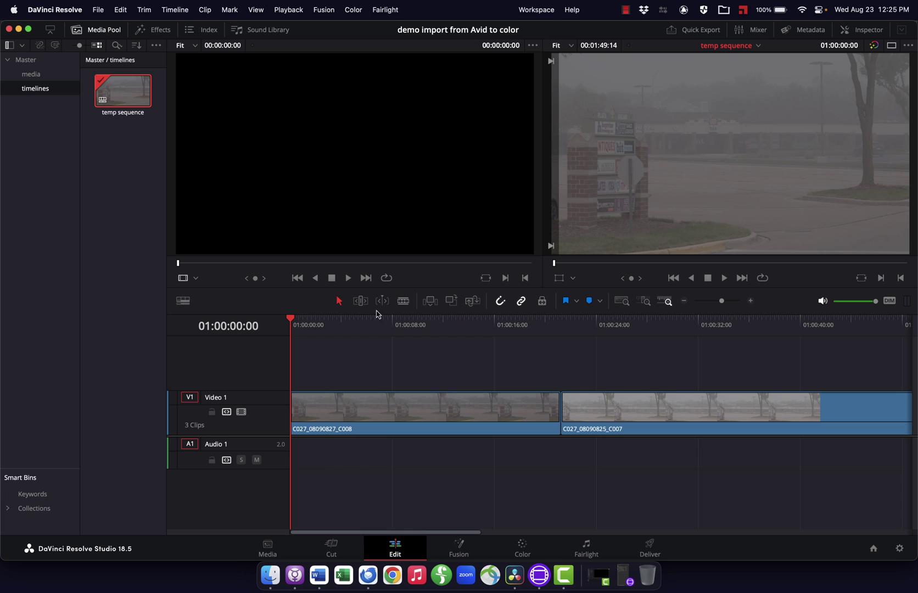
Step: Skim the conformed timeline, locate clip C027_08090817_C003 in the media pool, reveal its source file in Finder, and return to DaVinci Resolve
{"action": "left_click_drag", "start_coordinate": [377, 321], "coordinate": [624, 350]}
{"action": "scroll", "coordinate": [705, 333], "scroll_direction": "right", "scroll_amount": 10}
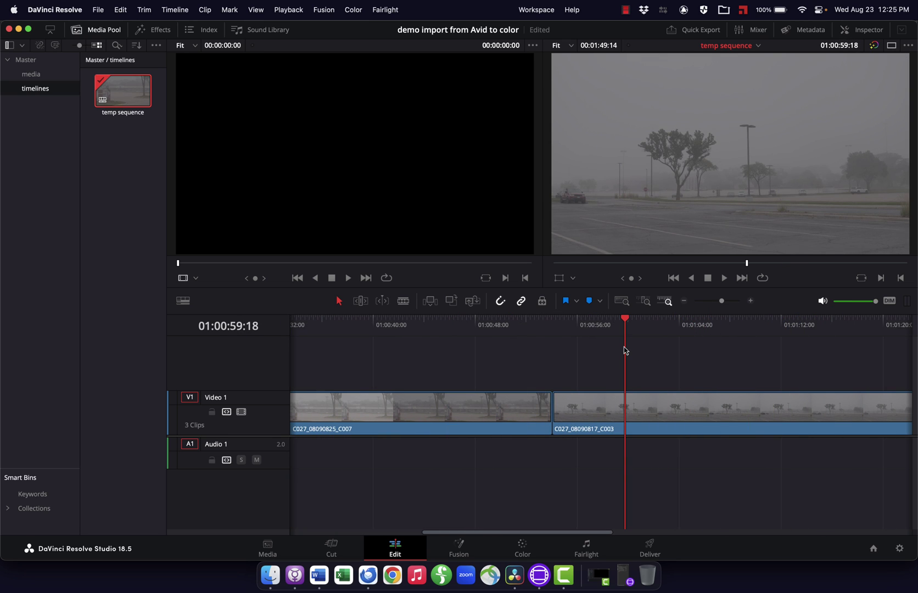
{"action": "left_click", "coordinate": [584, 419]}
{"action": "right_click", "coordinate": [584, 419]}
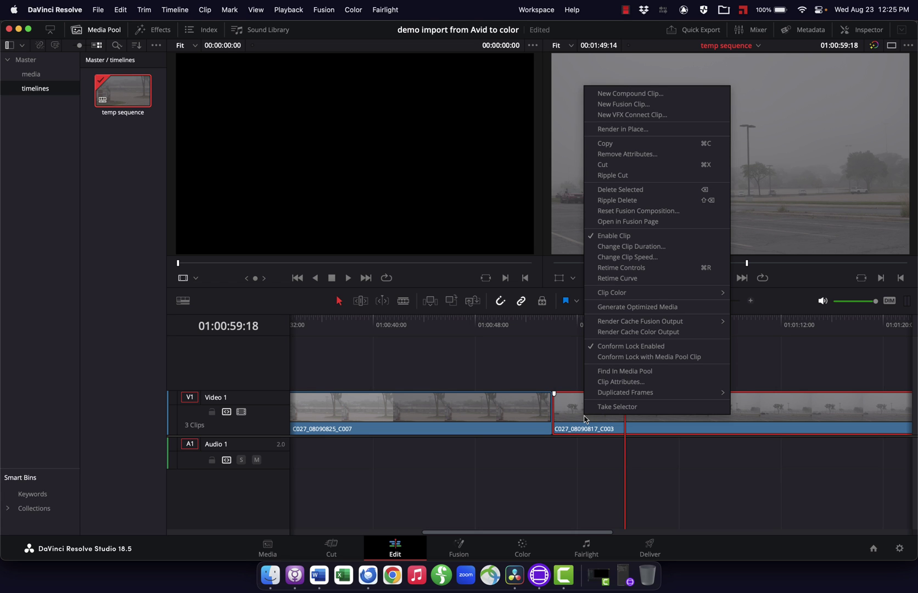
{"action": "left_click", "coordinate": [616, 371]}
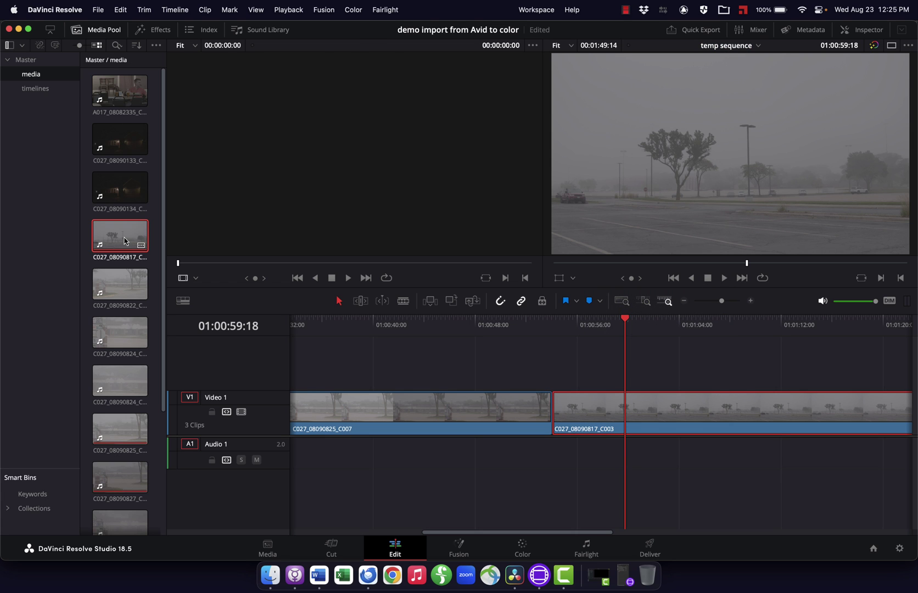
{"action": "right_click", "coordinate": [124, 240]}
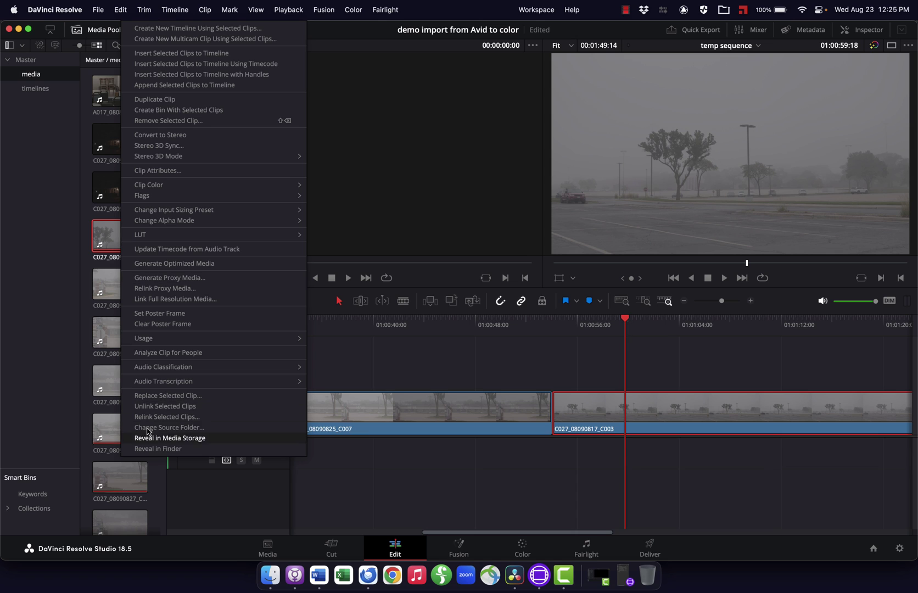
{"action": "left_click", "coordinate": [153, 448]}
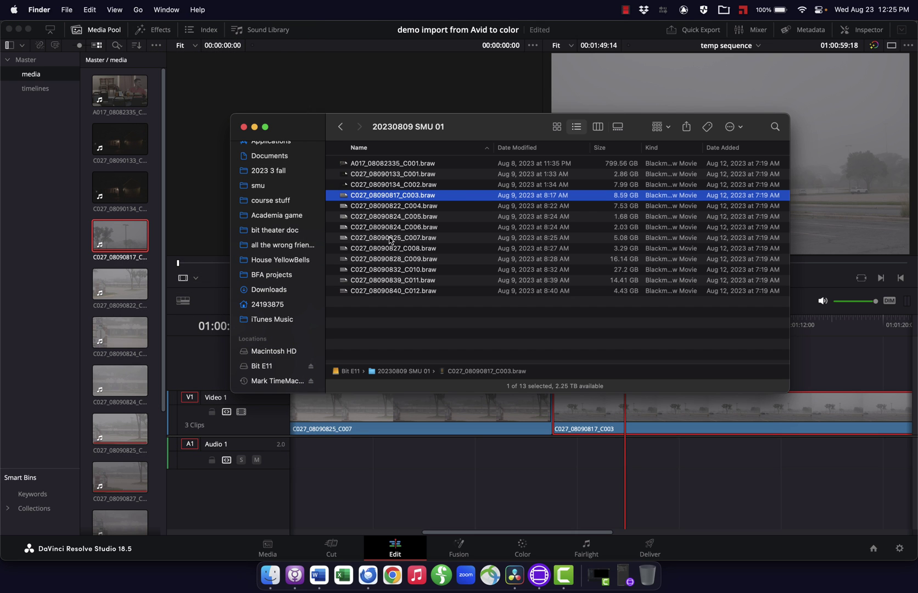
{"action": "key", "text": "super+Tab"}
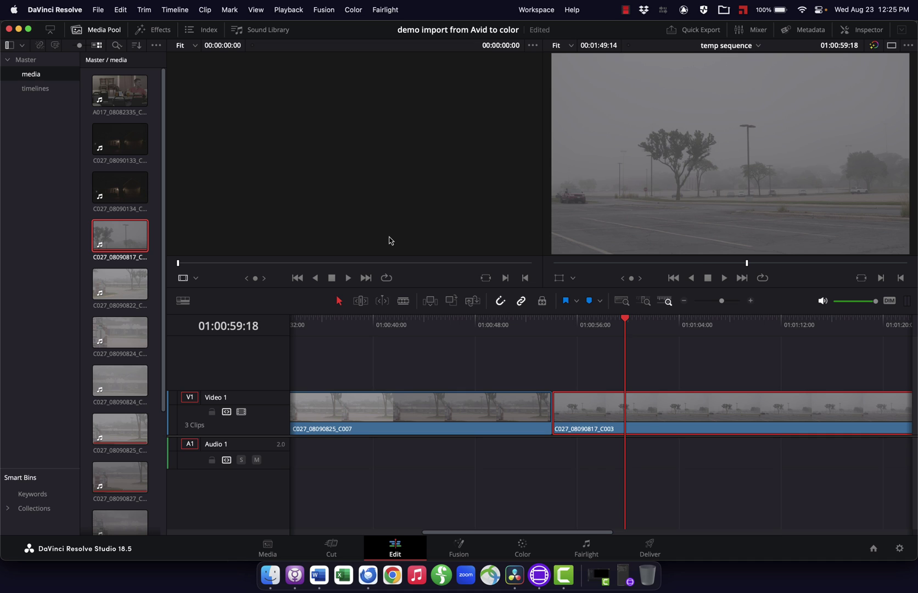